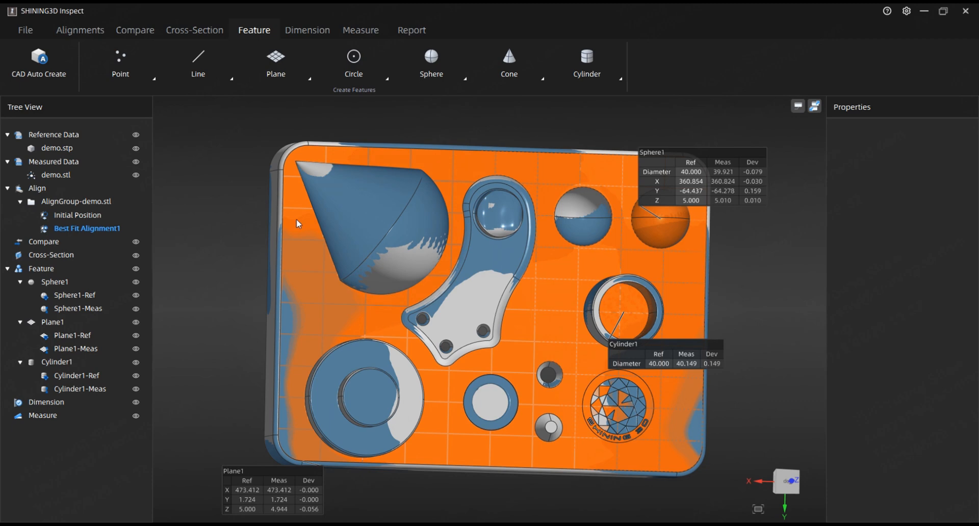
# Start a 3-2-1 alignment on demo.stl and set Plane1 and Cylinder1 as features 1 and 2.
pyautogui.click(101, 32)
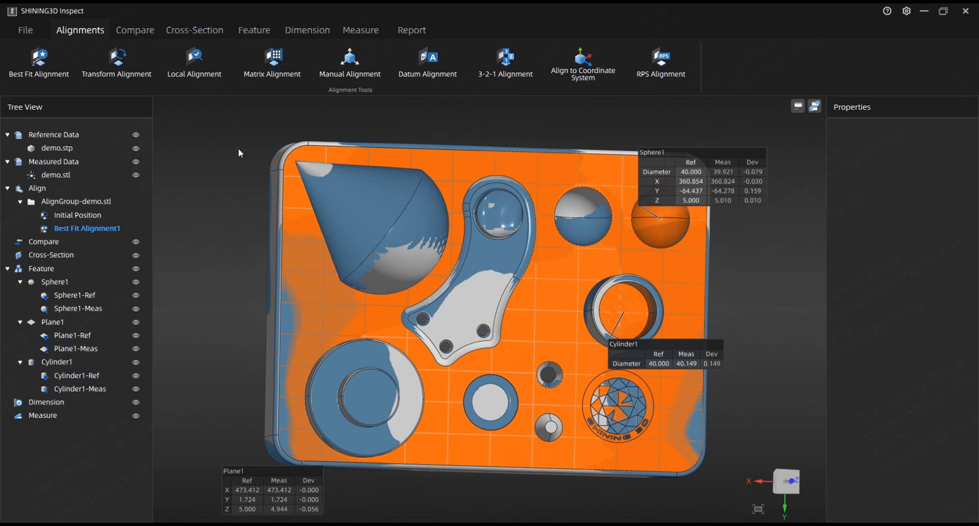
pyautogui.click(516, 73)
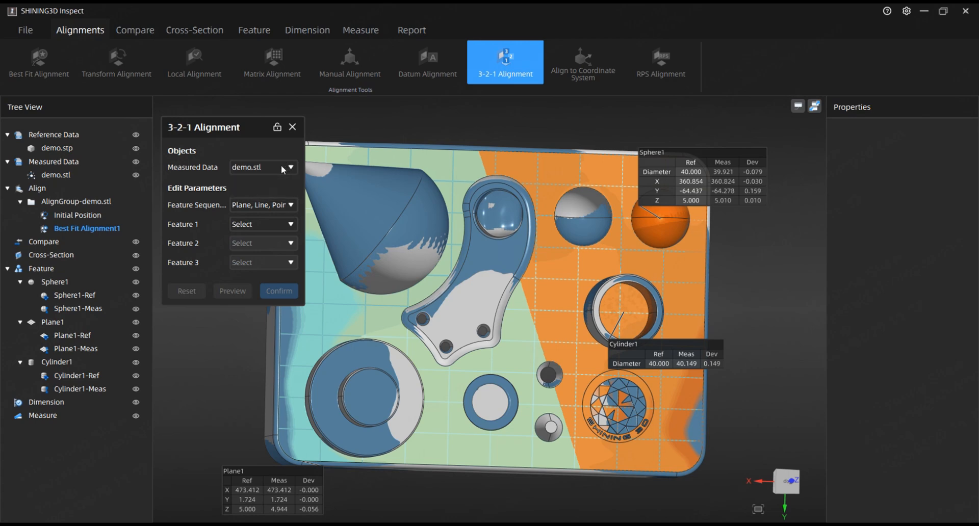
pyautogui.click(264, 203)
pyautogui.click(267, 200)
pyautogui.click(258, 225)
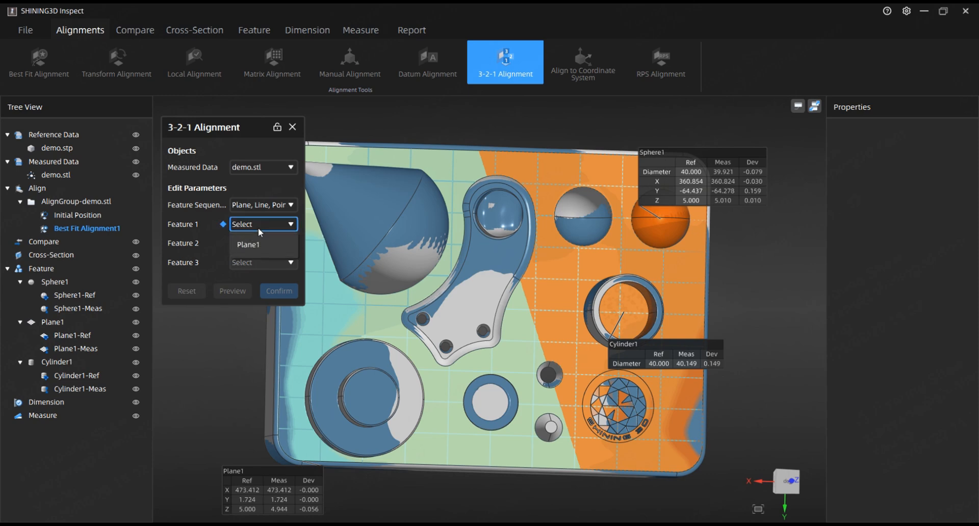
pyautogui.click(259, 241)
pyautogui.click(260, 243)
pyautogui.click(260, 263)
pyautogui.click(261, 262)
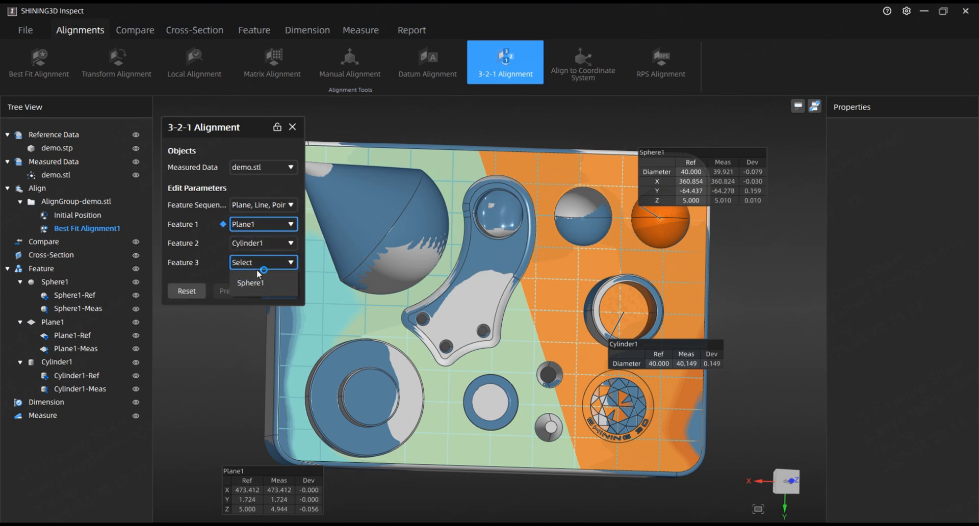
# Set Sphere1 as feature 3, confirm the 3-2-1 alignment, and open its properties.
pyautogui.click(250, 280)
pyautogui.click(236, 293)
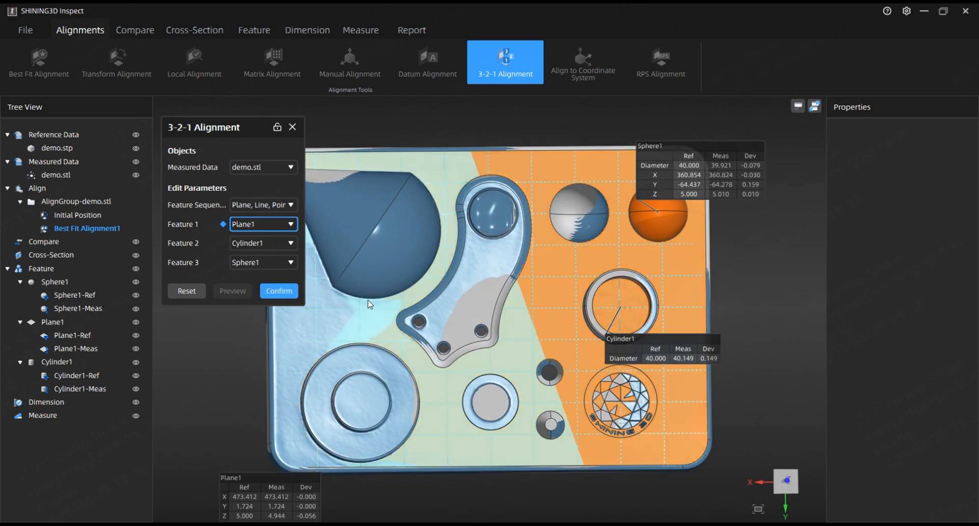
pyautogui.click(288, 292)
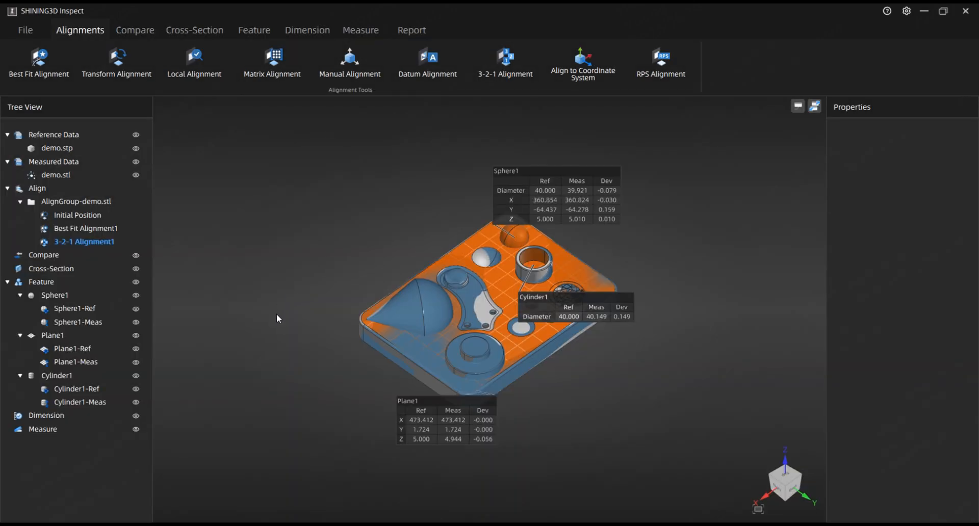
pyautogui.click(111, 243)
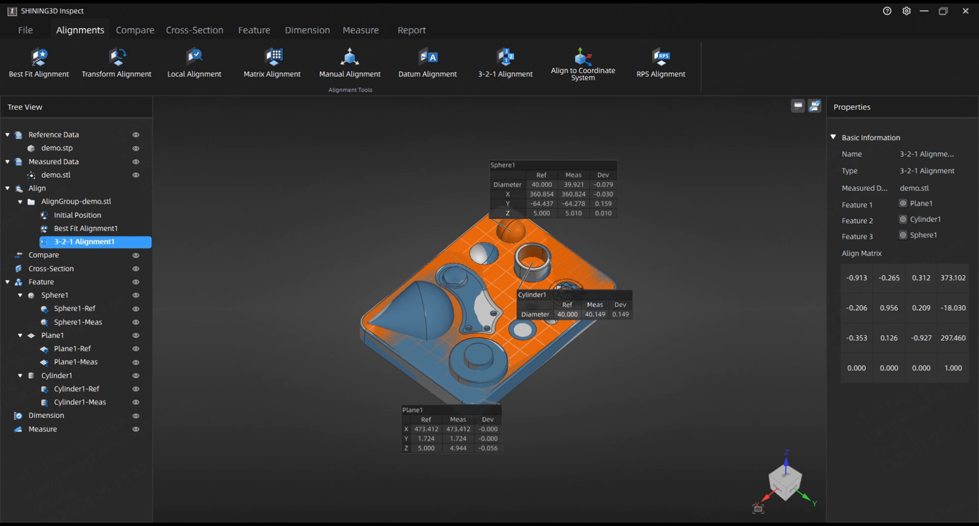
# Start an Align to Coordinate System on demo.stl, mapping Plane1-Ref to the +XY destination.
pyautogui.click(660, 86)
pyautogui.click(583, 63)
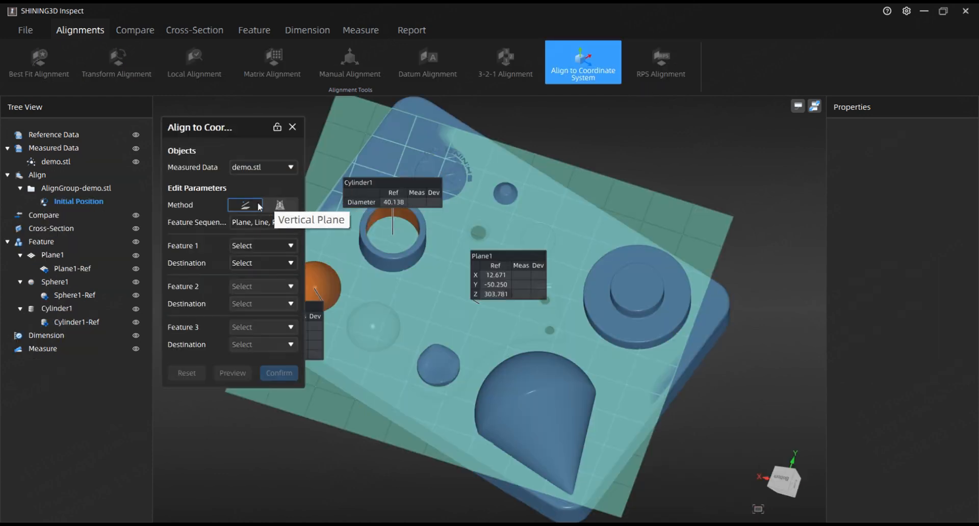
pyautogui.click(258, 247)
pyautogui.click(259, 281)
pyautogui.click(254, 262)
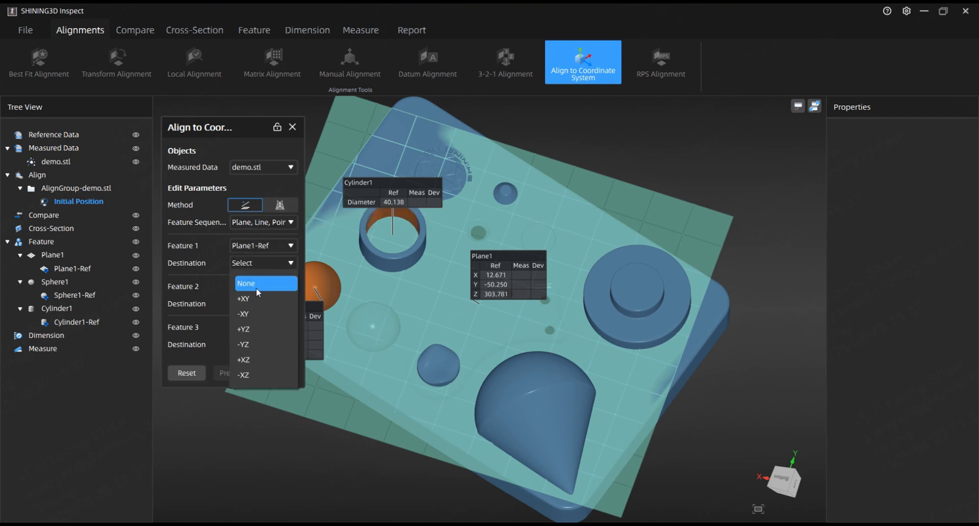
pyautogui.click(256, 298)
# Map Cylinder1-Ref as feature 2 to the +X destination.
pyautogui.click(256, 286)
pyautogui.click(259, 320)
pyautogui.click(253, 305)
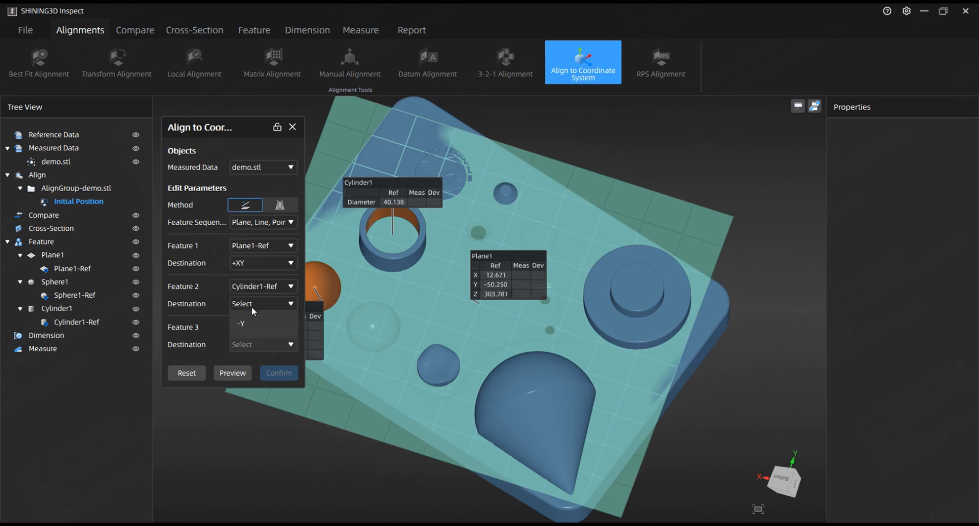
pyautogui.click(253, 333)
# Map Sphere1-Ref as feature 3 to the Origin, preview, and confirm the coordinate system alignment.
pyautogui.click(250, 327)
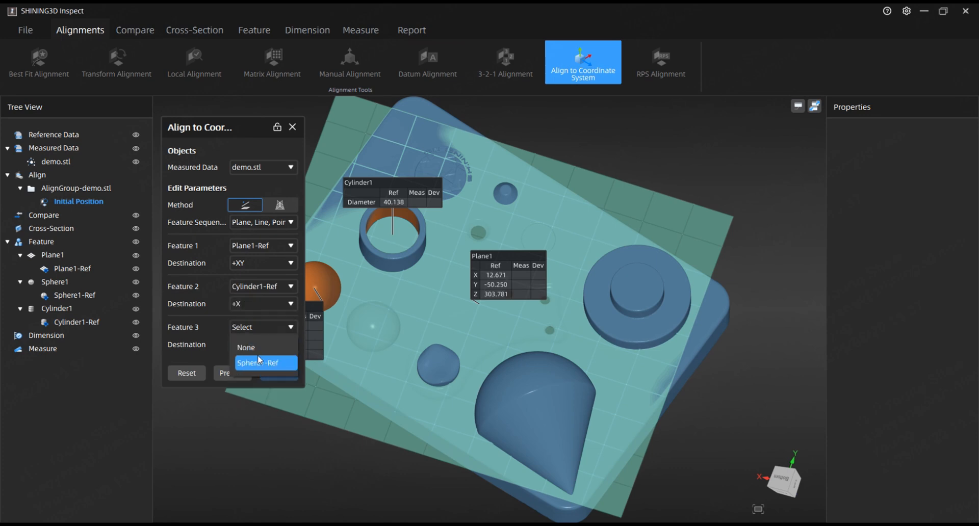
pyautogui.click(260, 360)
pyautogui.click(256, 345)
pyautogui.click(255, 379)
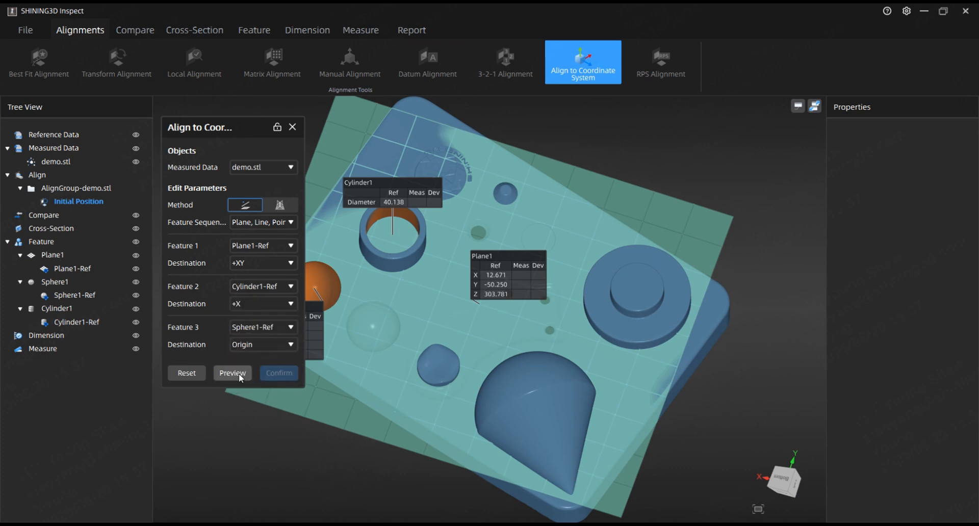
pyautogui.click(239, 373)
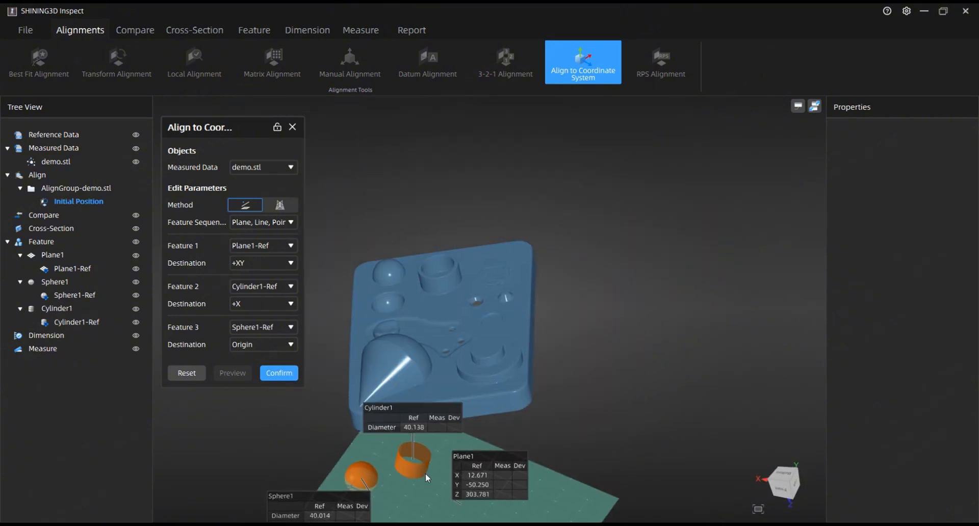
pyautogui.click(280, 375)
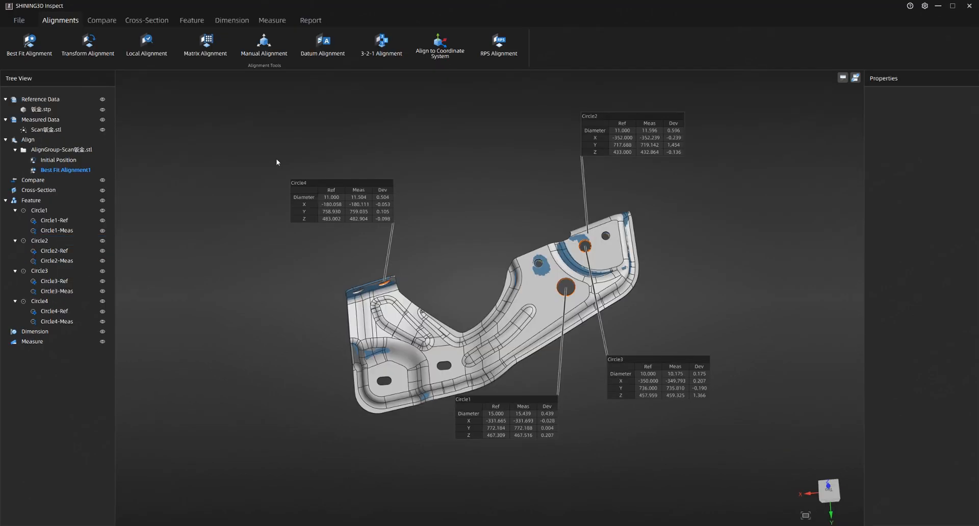
# Start an RPS alignment on Scan钣金.stl and add Circle4 and Circle2 as reference targets.
pyautogui.click(517, 51)
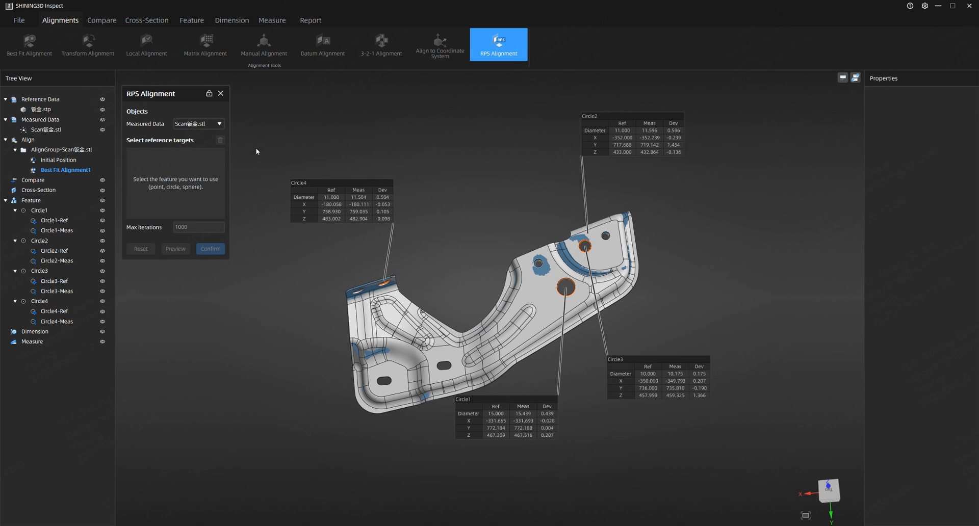
pyautogui.click(311, 189)
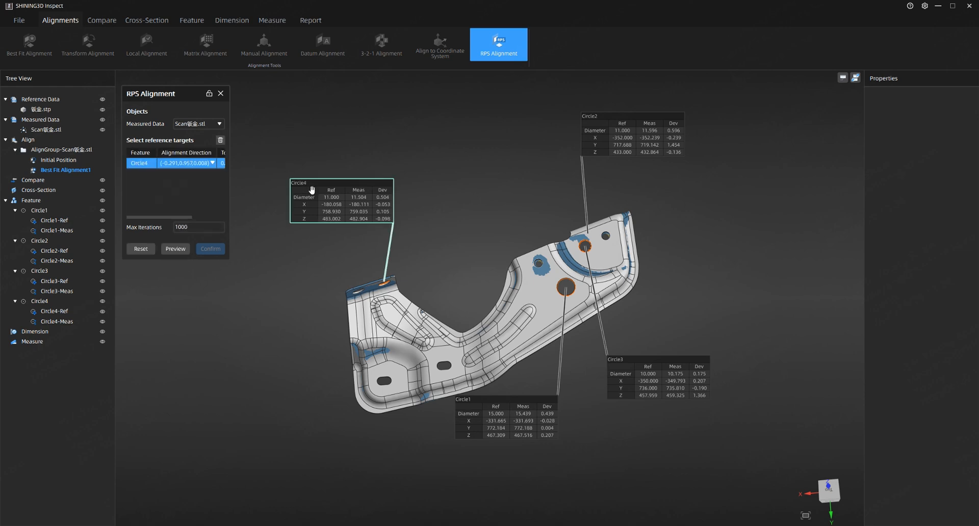
pyautogui.moveTo(676, 210); pyautogui.dragTo(666, 234)
pyautogui.click(657, 152)
# Set the alignment direction of both Circle4 and Circle2 to X,Z.
pyautogui.click(174, 163)
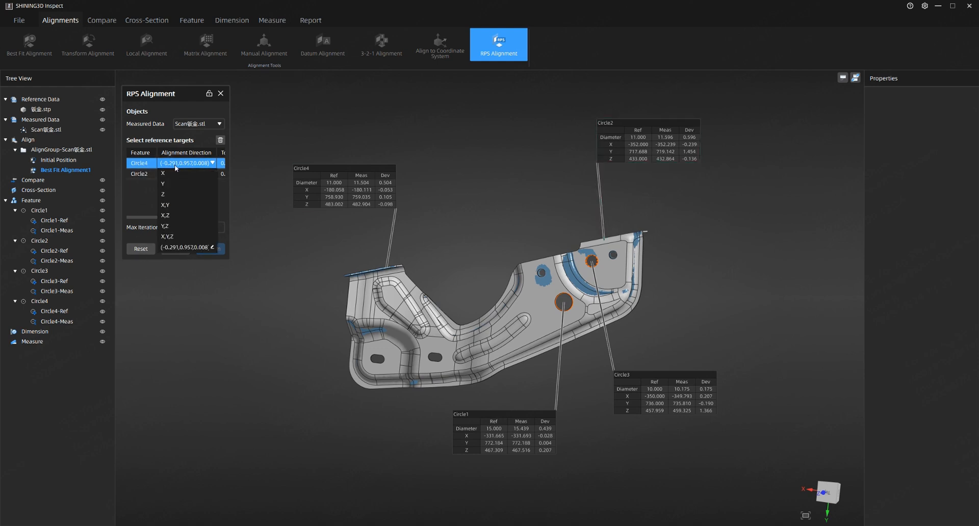
pyautogui.click(178, 217)
pyautogui.click(184, 174)
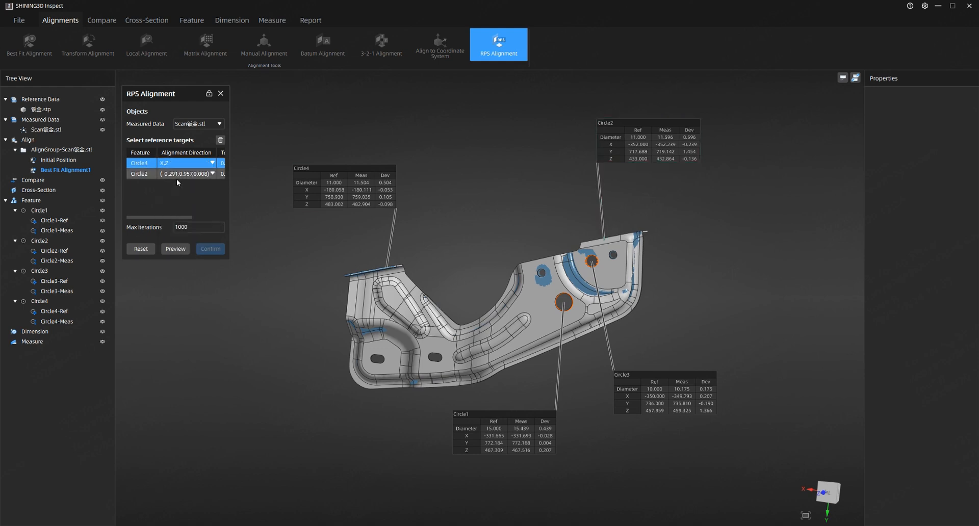
pyautogui.click(185, 174)
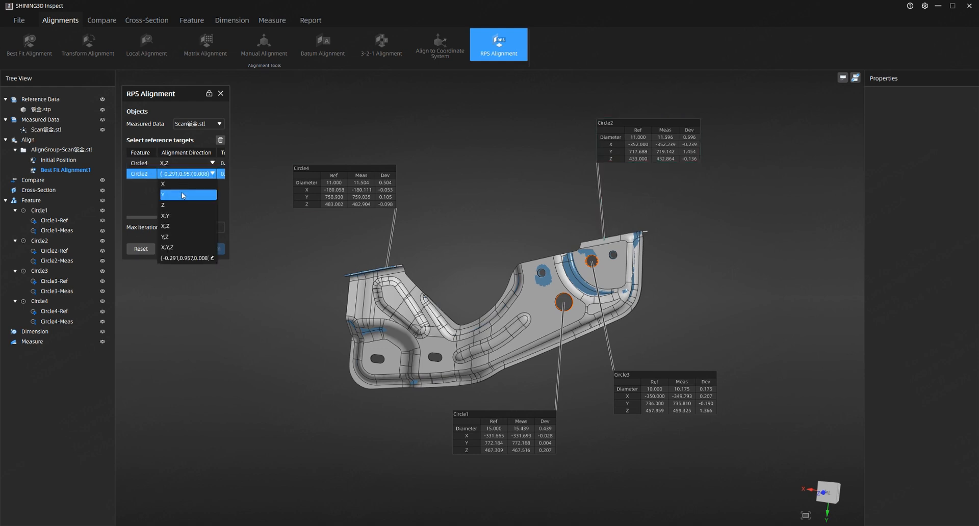
pyautogui.click(176, 226)
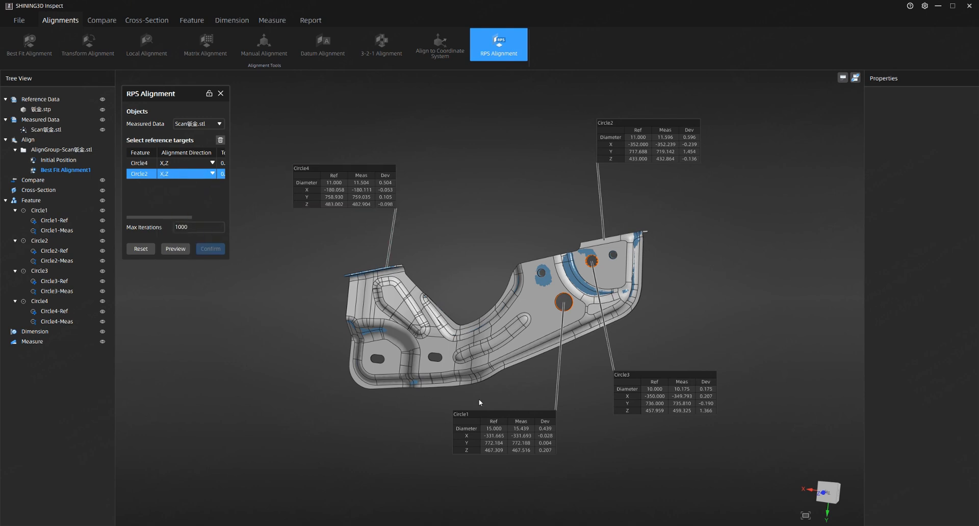
# Add Circle1 and Circle3 as reference targets and set Circle3's alignment direction to X,Y.
pyautogui.click(485, 421)
pyautogui.click(677, 389)
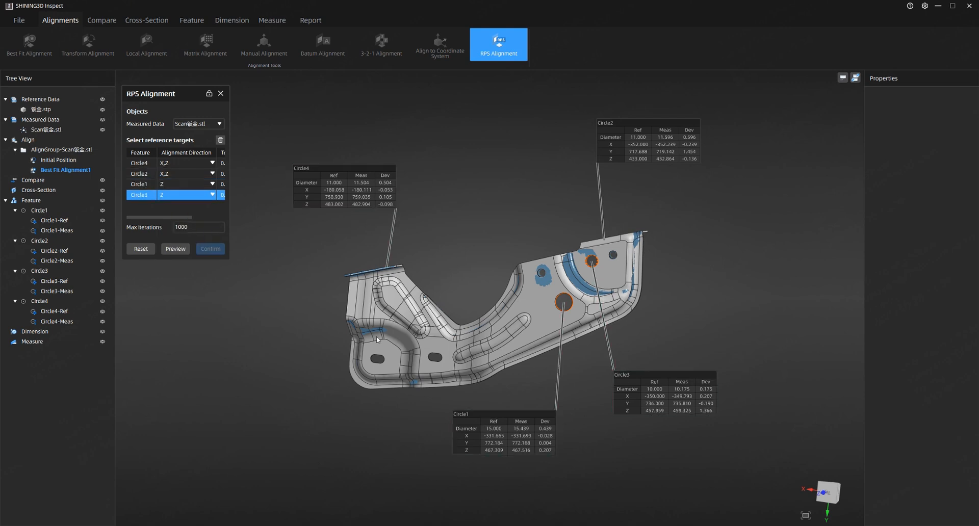
pyautogui.click(178, 197)
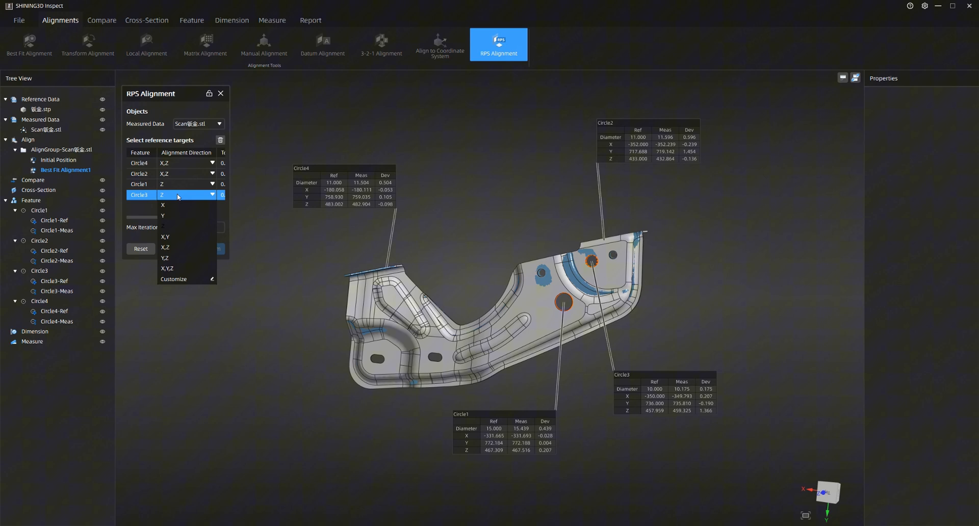
pyautogui.click(178, 248)
# Set Circle1's alignment direction to X,Y and preview the RPS alignment.
pyautogui.click(173, 184)
pyautogui.click(174, 184)
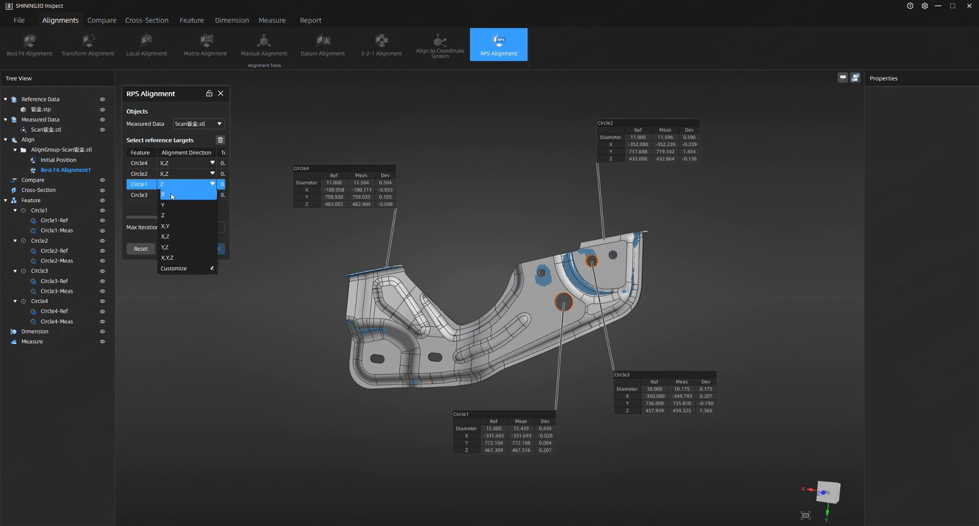
pyautogui.click(167, 226)
pyautogui.click(178, 249)
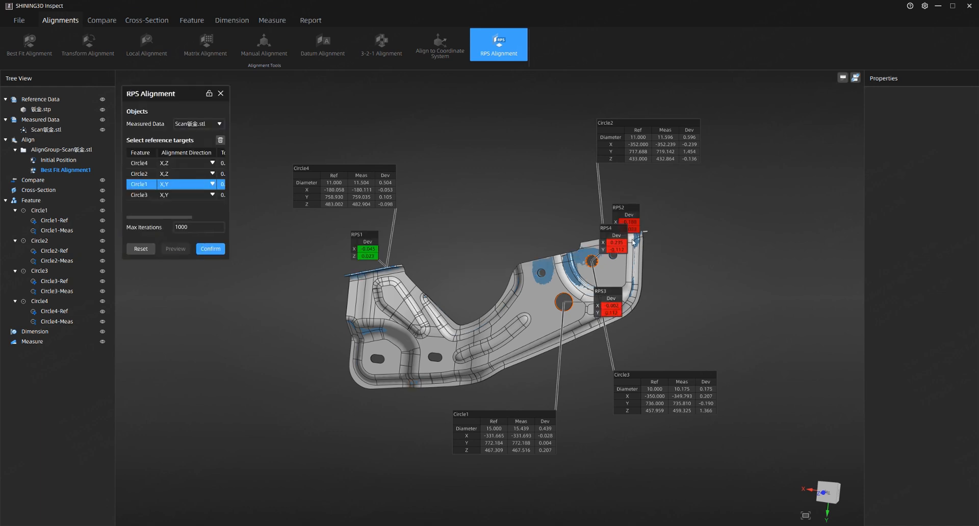
# Reposition the RPS deviation labels and confirm the RPS alignment.
pyautogui.moveTo(618, 238); pyautogui.dragTo(549, 213)
pyautogui.moveTo(716, 279); pyautogui.dragTo(694, 269, button='middle')
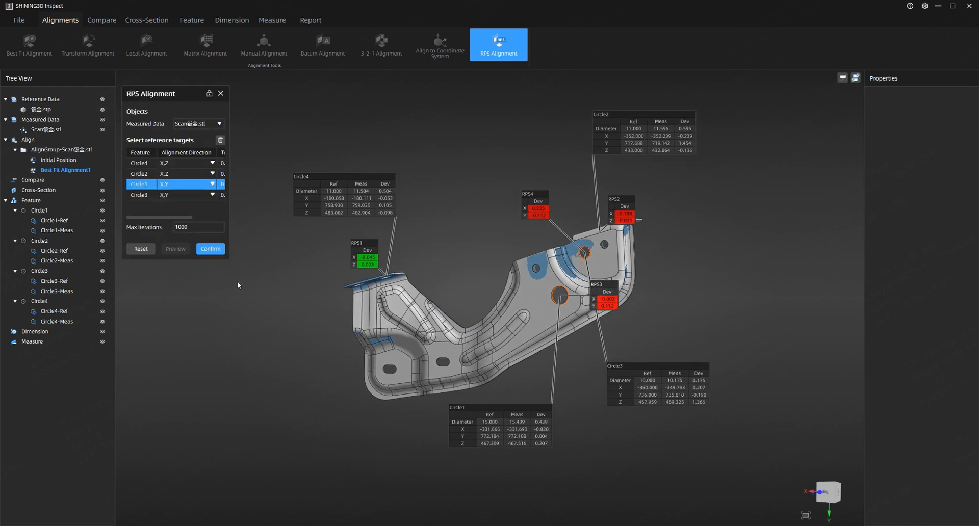
pyautogui.click(225, 250)
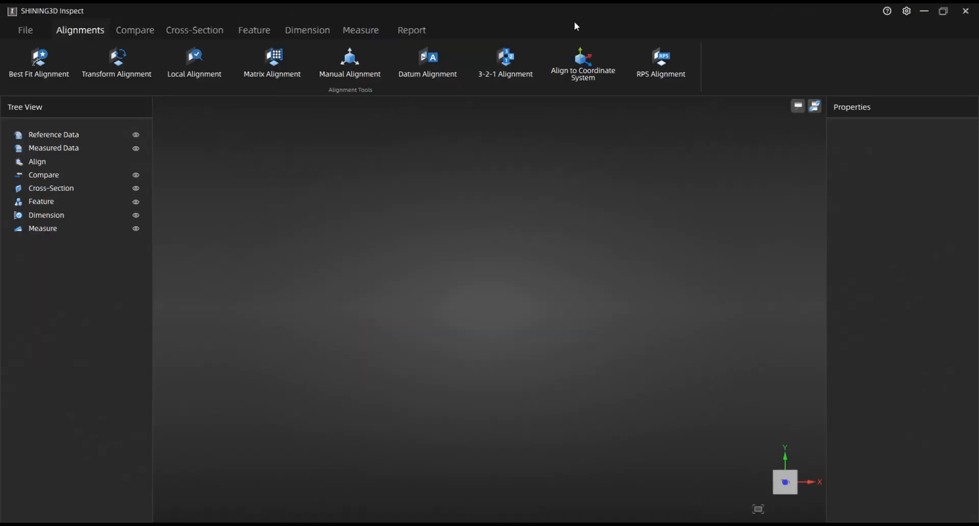
# Open the 3D Local Comparison tool and hide the measured demo.stl model.
pyautogui.click(136, 24)
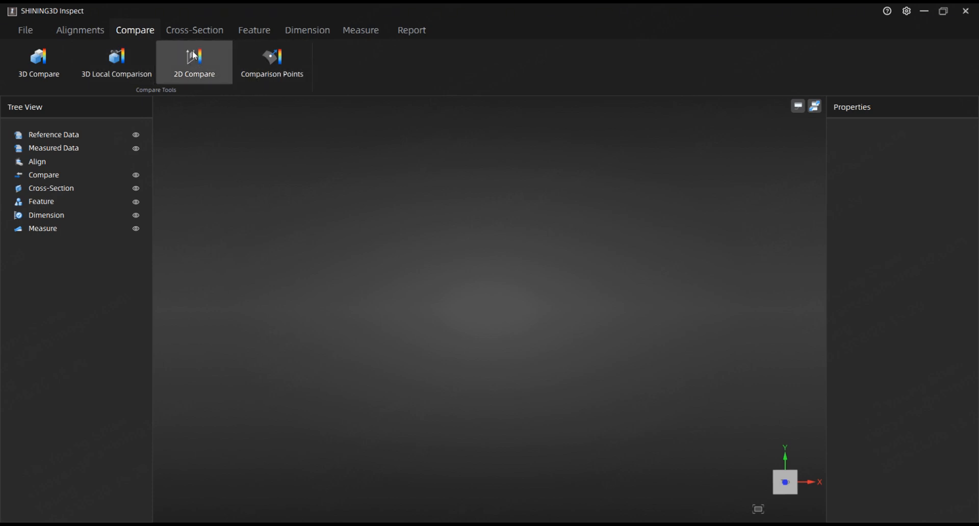
pyautogui.click(203, 30)
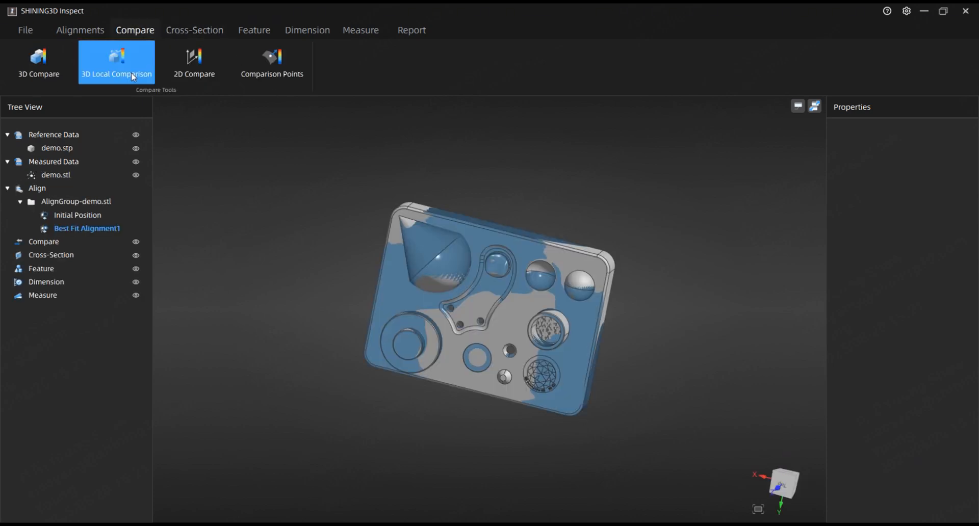
pyautogui.click(128, 71)
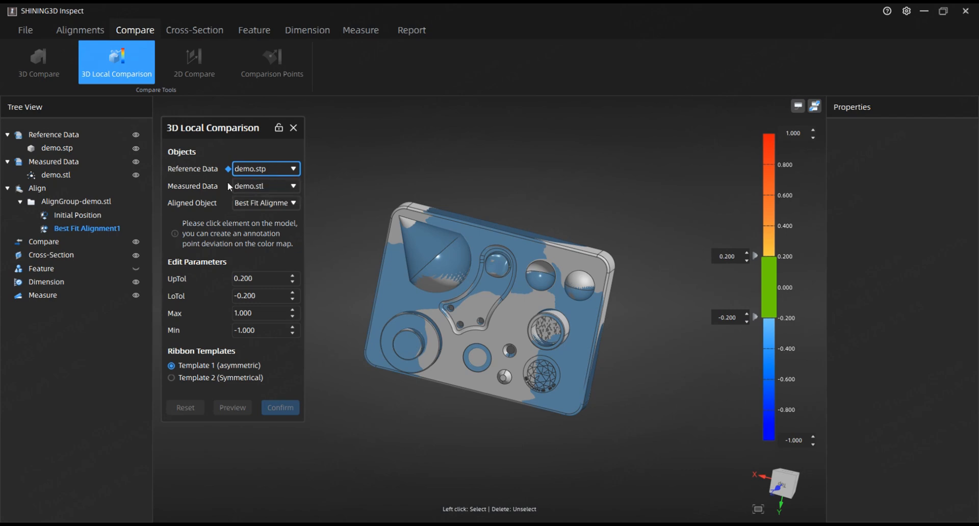
pyautogui.click(136, 175)
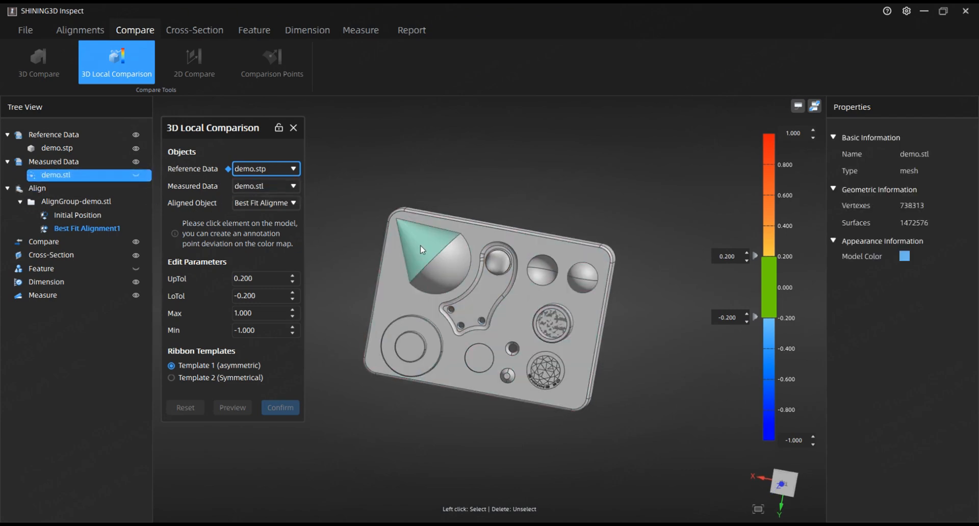
# Select the plate's top face on the reference model and preview the 3D local comparison.
pyautogui.click(395, 287)
pyautogui.moveTo(609, 293); pyautogui.dragTo(603, 256, button='middle')
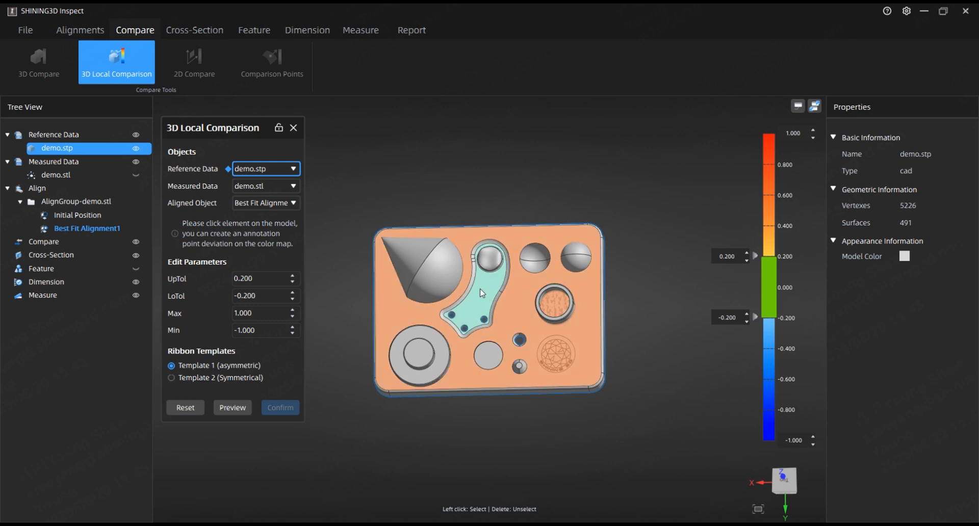
pyautogui.moveTo(475, 299); pyautogui.dragTo(545, 288, button='middle')
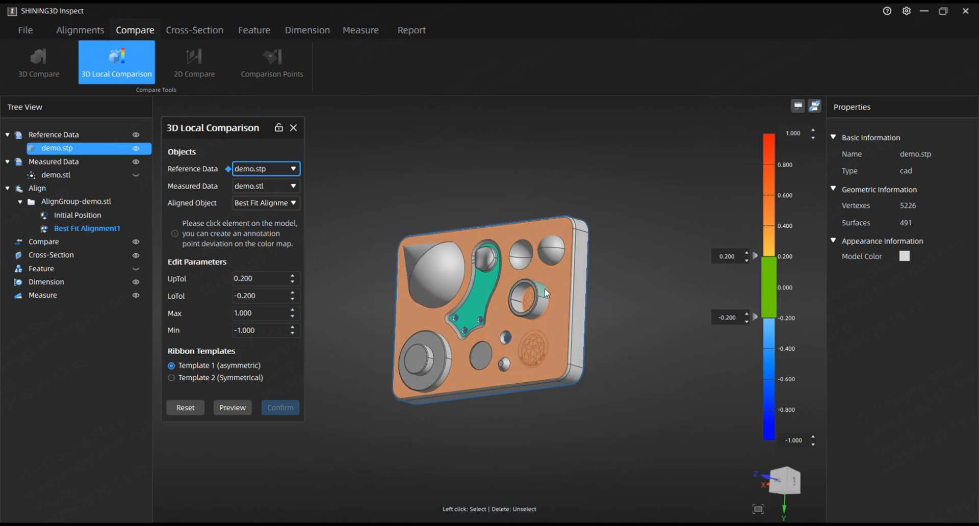
pyautogui.moveTo(605, 350); pyautogui.dragTo(580, 302, button='middle')
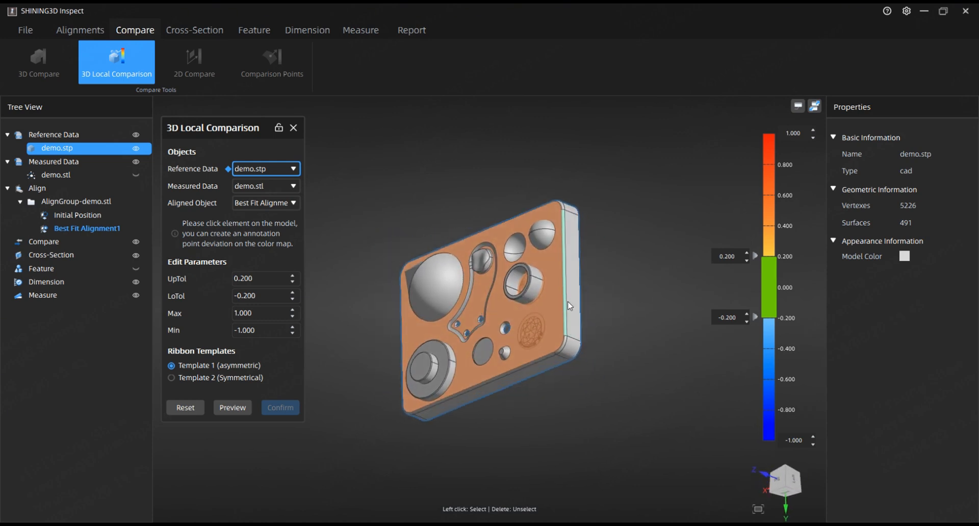
pyautogui.moveTo(332, 314); pyautogui.dragTo(275, 377, button='middle')
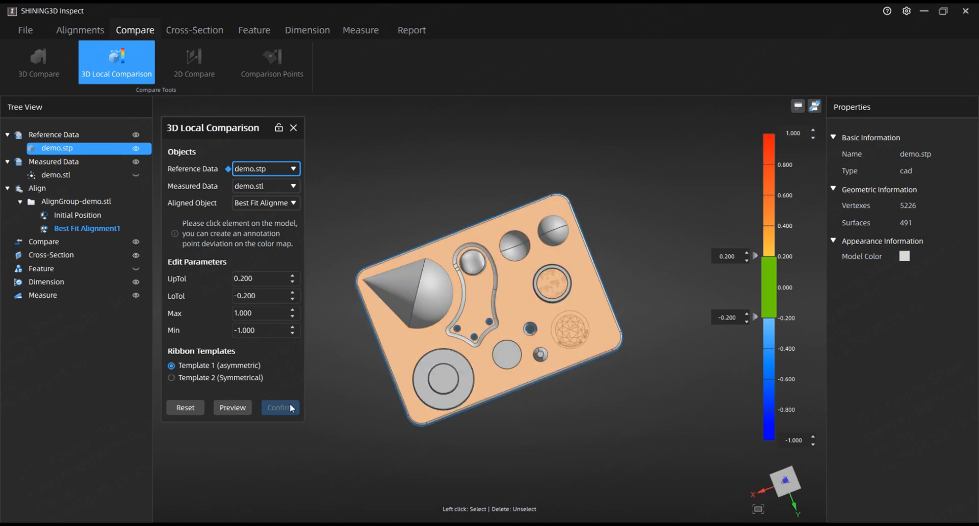
pyautogui.click(243, 407)
pyautogui.moveTo(581, 390); pyautogui.dragTo(635, 343, button='middle')
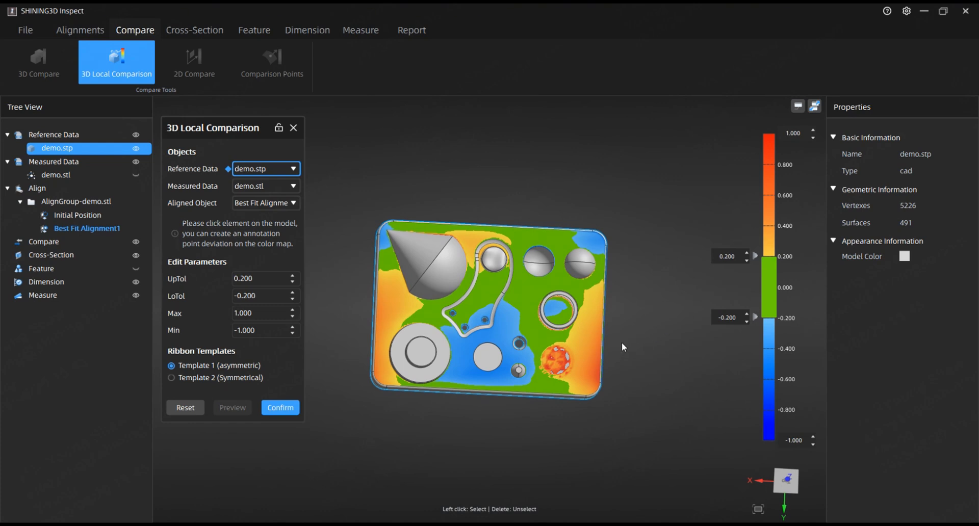
# Add deviation annotation points on the plate's right side and top edge, moving each label clear of the part.
pyautogui.click(592, 352)
pyautogui.moveTo(619, 378); pyautogui.dragTo(670, 333)
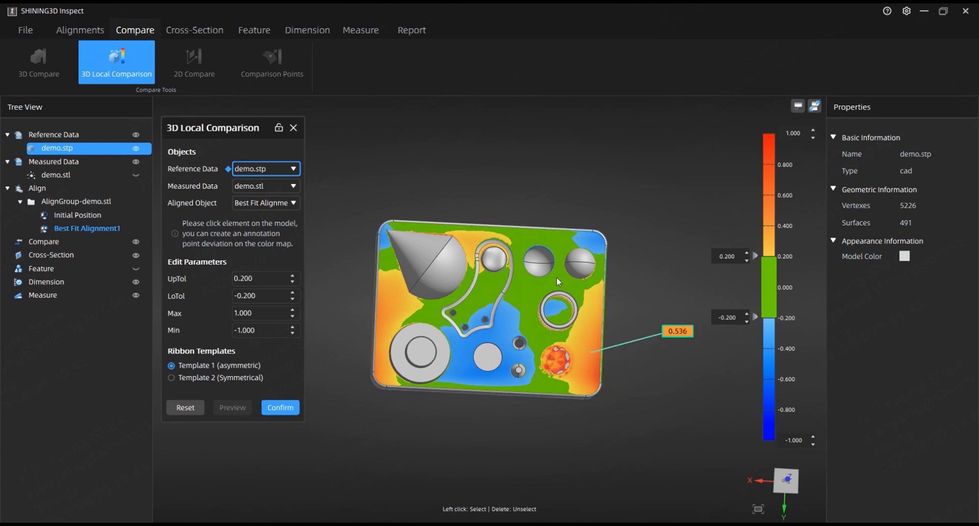
pyautogui.click(552, 239)
pyautogui.moveTo(586, 212); pyautogui.dragTo(546, 174)
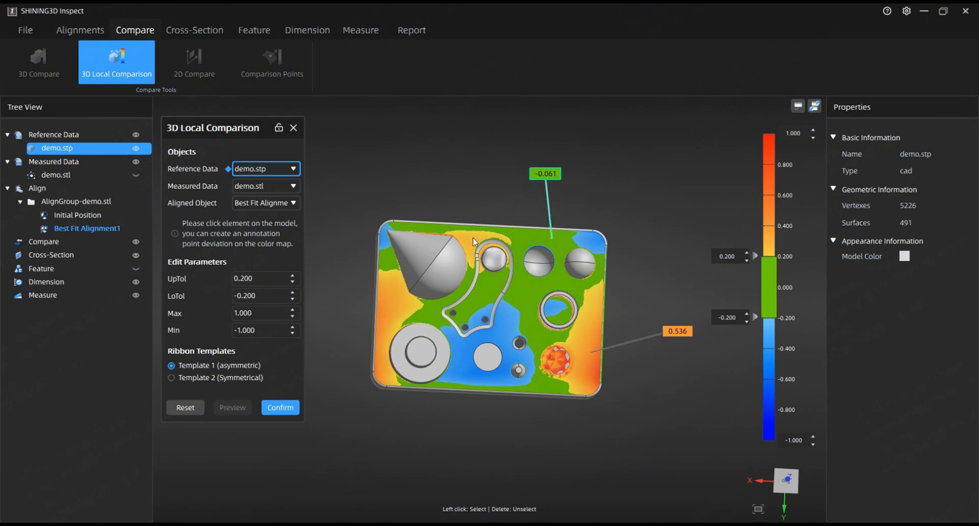
# Add a third annotation point beside the cone, move its label up, and confirm the 3D local comparison.
pyautogui.moveTo(474, 242); pyautogui.dragTo(489, 313, button='middle')
pyautogui.click(488, 317)
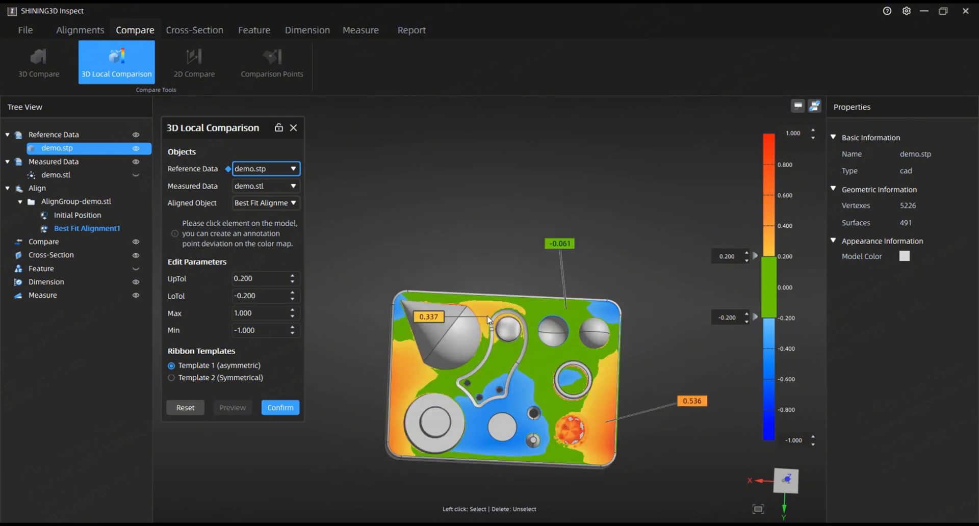
pyautogui.moveTo(421, 329); pyautogui.dragTo(435, 269)
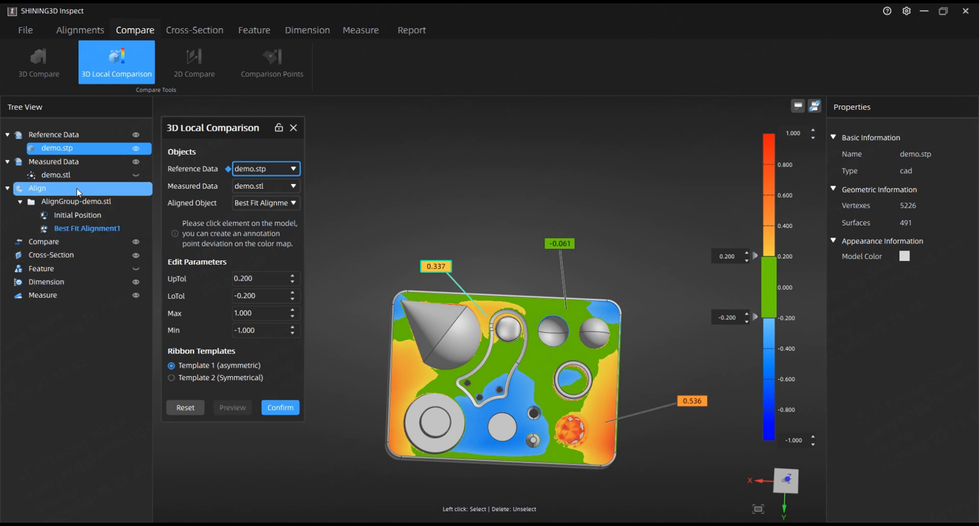
pyautogui.click(298, 410)
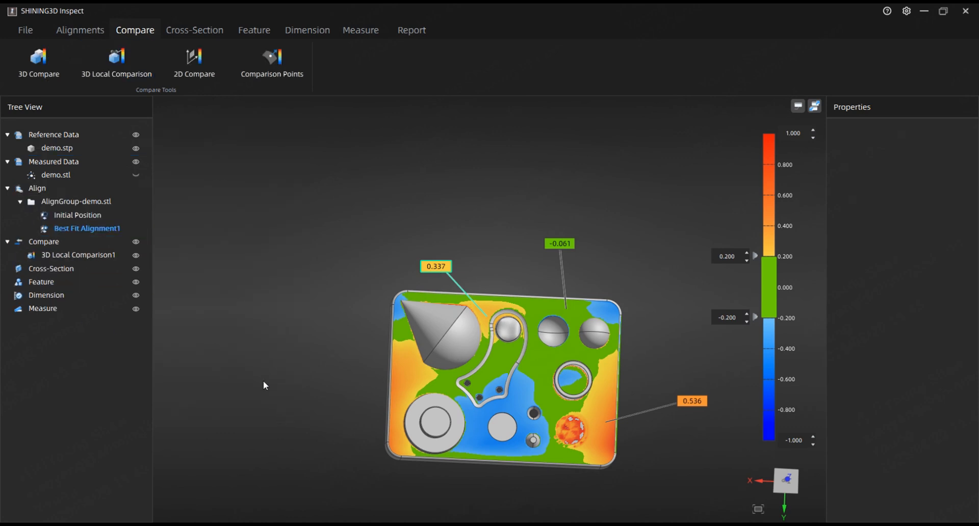
# Create a surface comparison point on the plate's top face near the cone with the Comparison Points tool and confirm.
pyautogui.rightClick(72, 257)
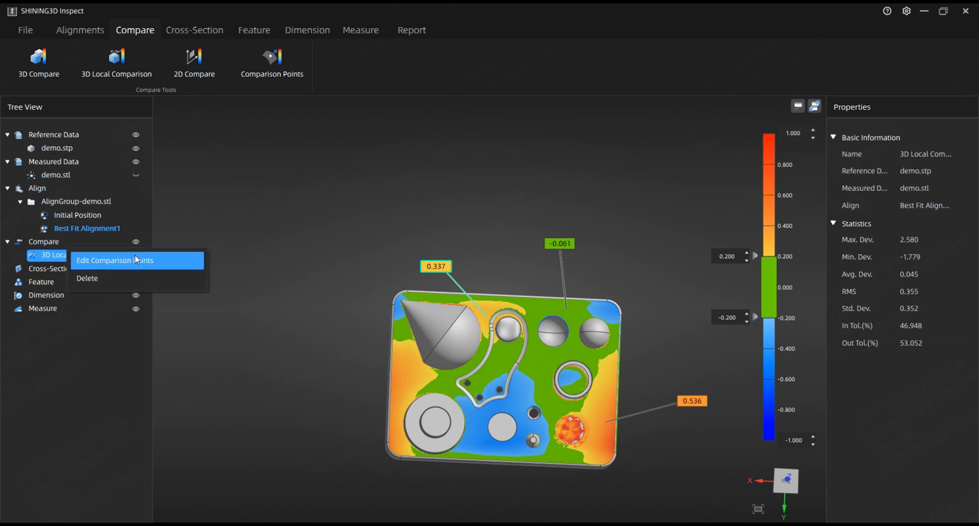
pyautogui.click(271, 104)
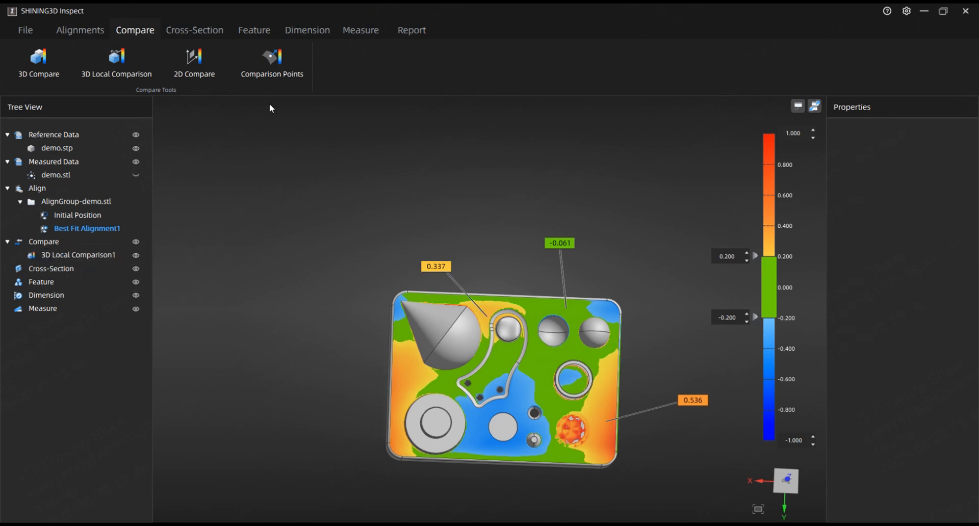
pyautogui.click(274, 75)
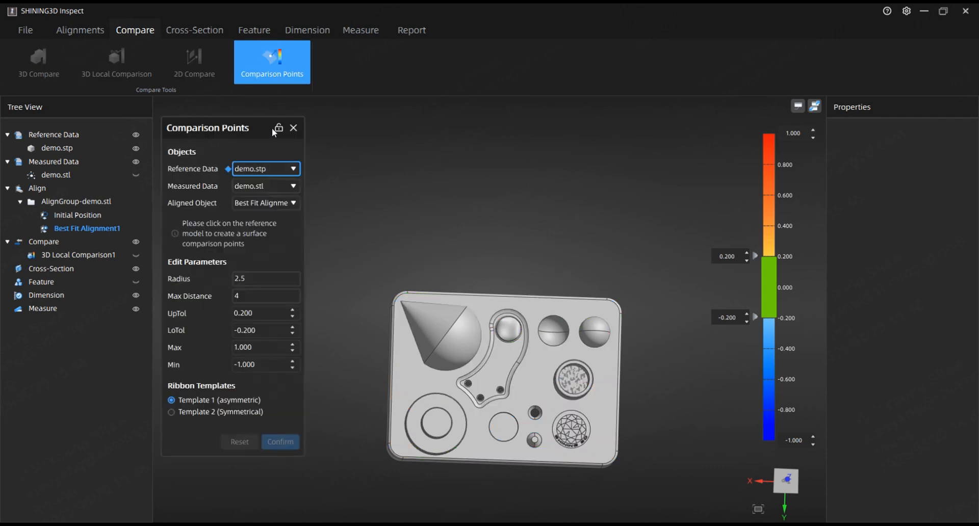
pyautogui.click(447, 338)
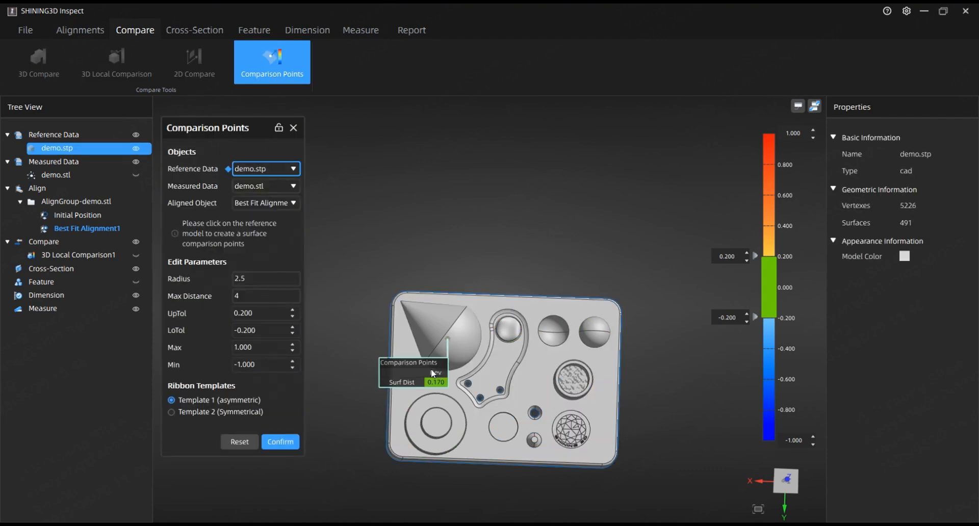
pyautogui.click(279, 443)
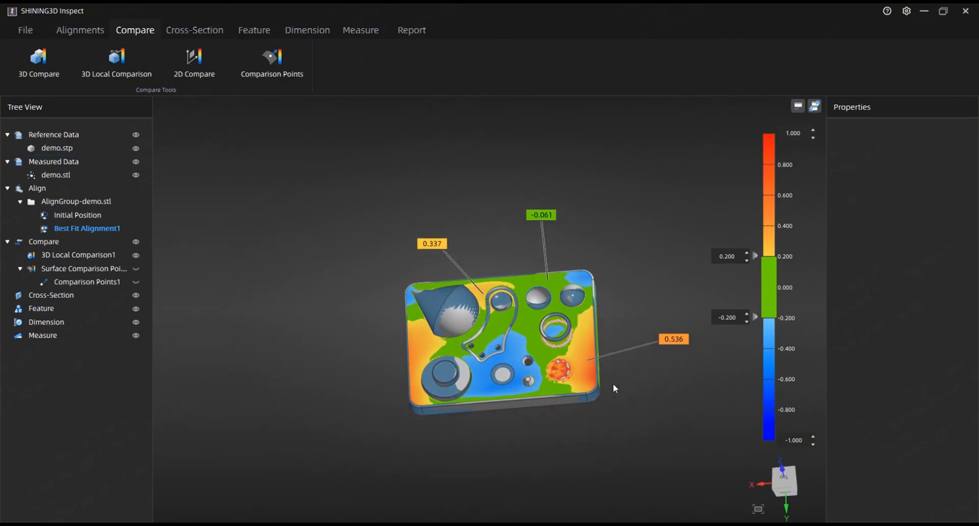
pyautogui.moveTo(613, 383); pyautogui.dragTo(560, 316)
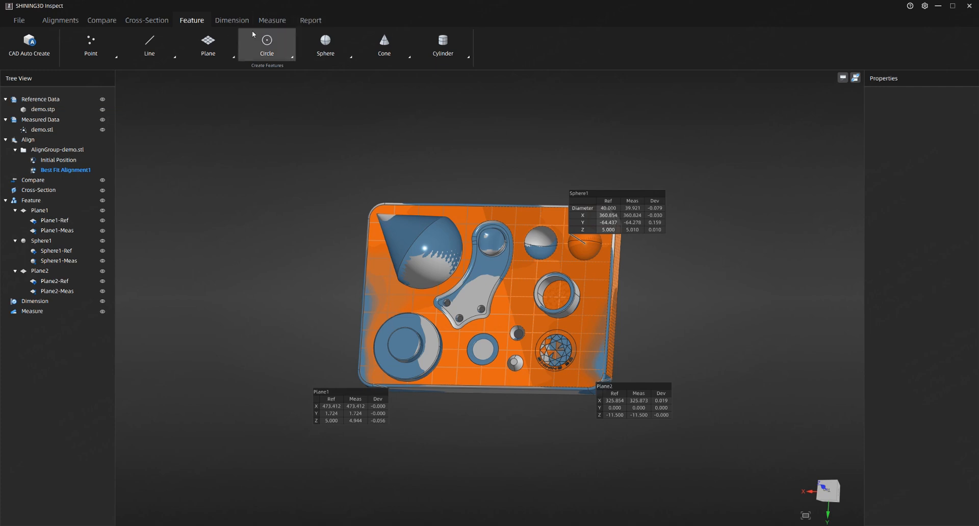
pyautogui.click(102, 19)
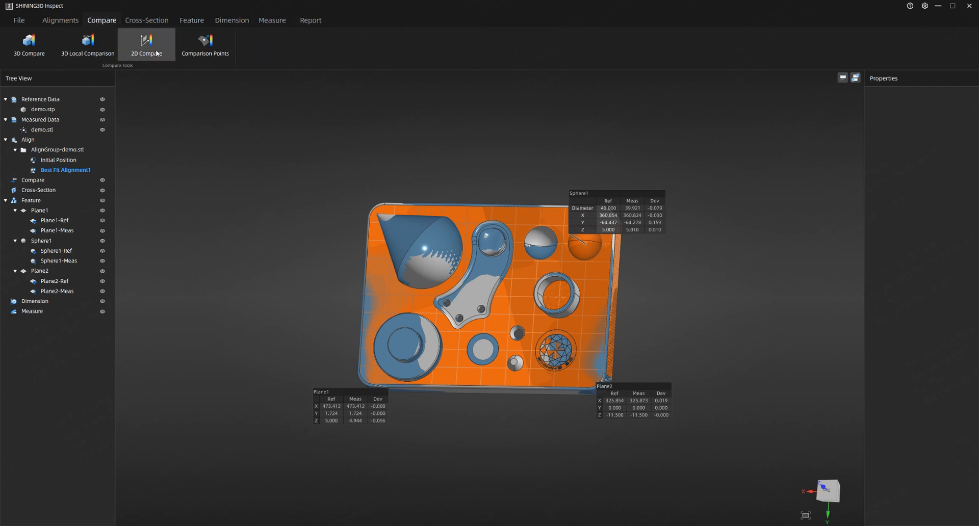
pyautogui.click(158, 53)
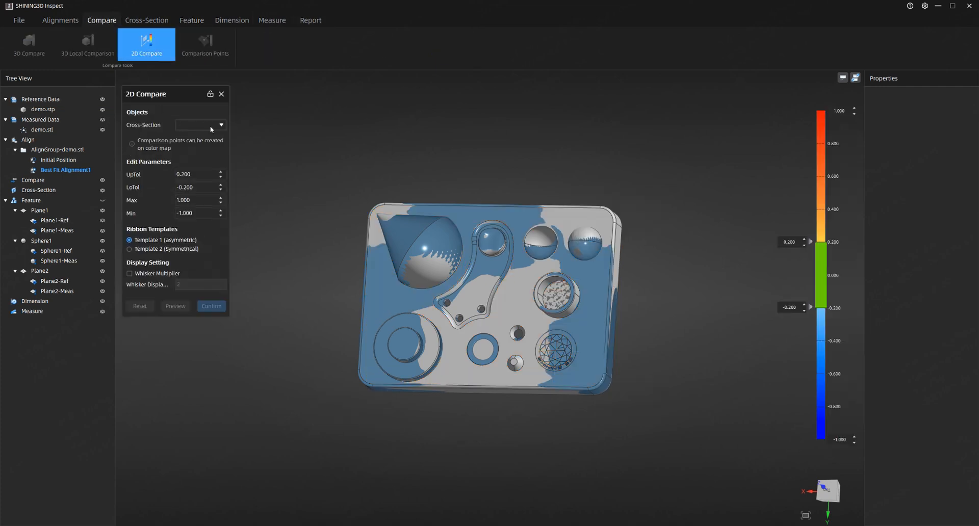
pyautogui.click(221, 93)
# Create a reference cross-section of demo.stp from planes, using Plane1-Ref as the cutting plane.
pyautogui.click(192, 21)
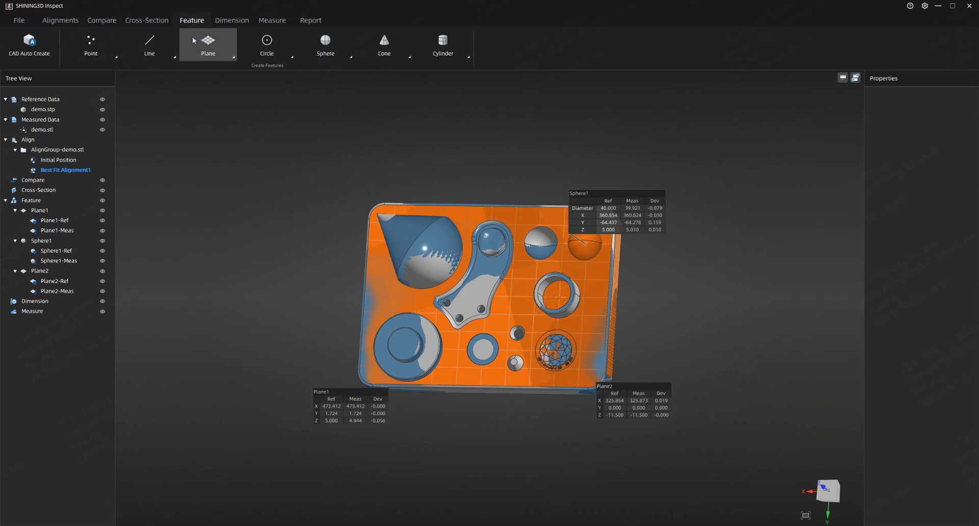
pyautogui.click(155, 21)
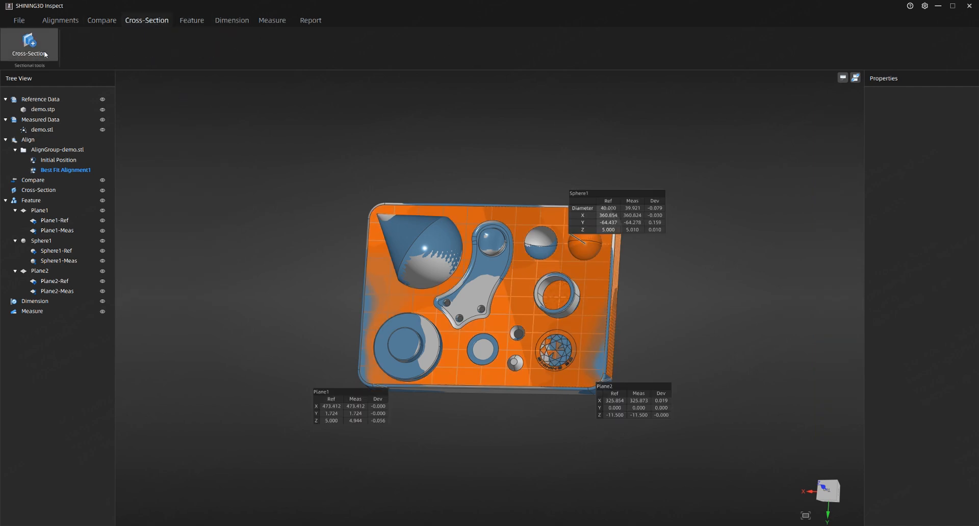
pyautogui.click(14, 57)
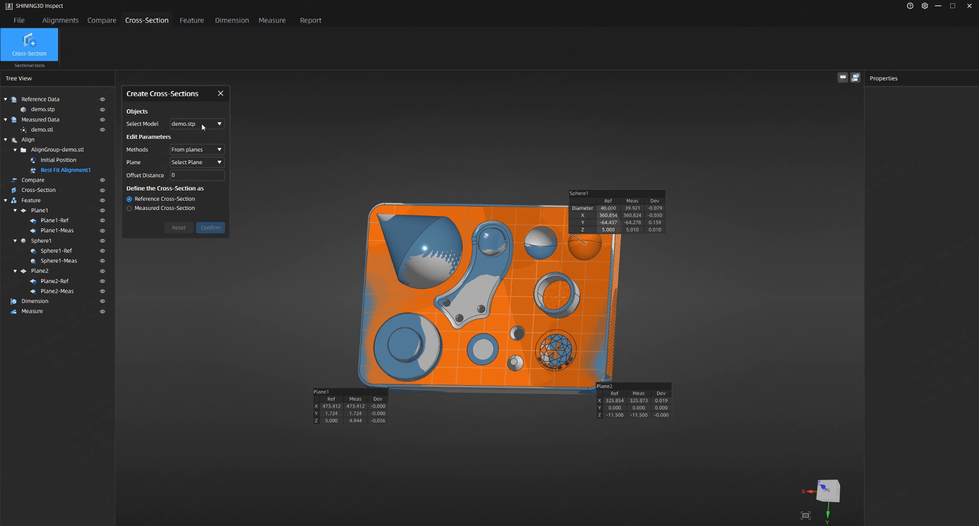
pyautogui.click(199, 150)
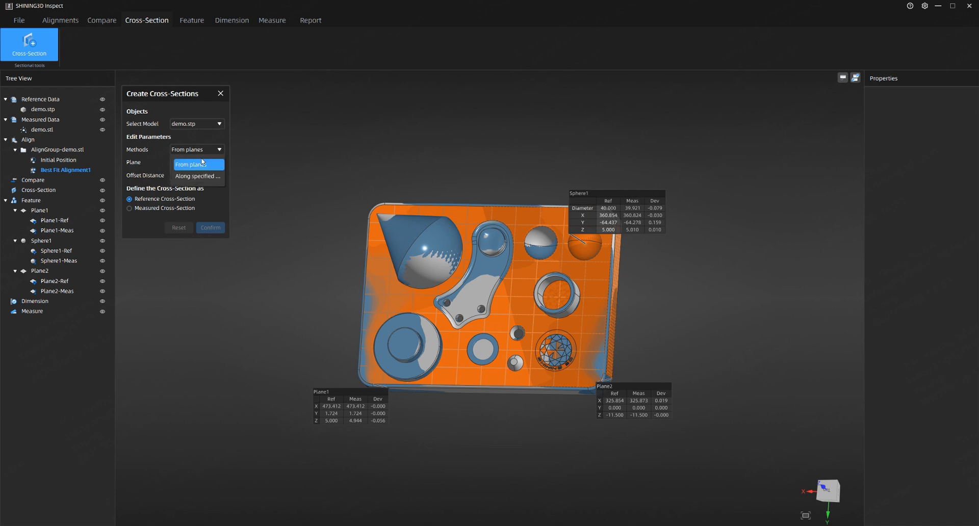
pyautogui.click(203, 164)
pyautogui.click(198, 162)
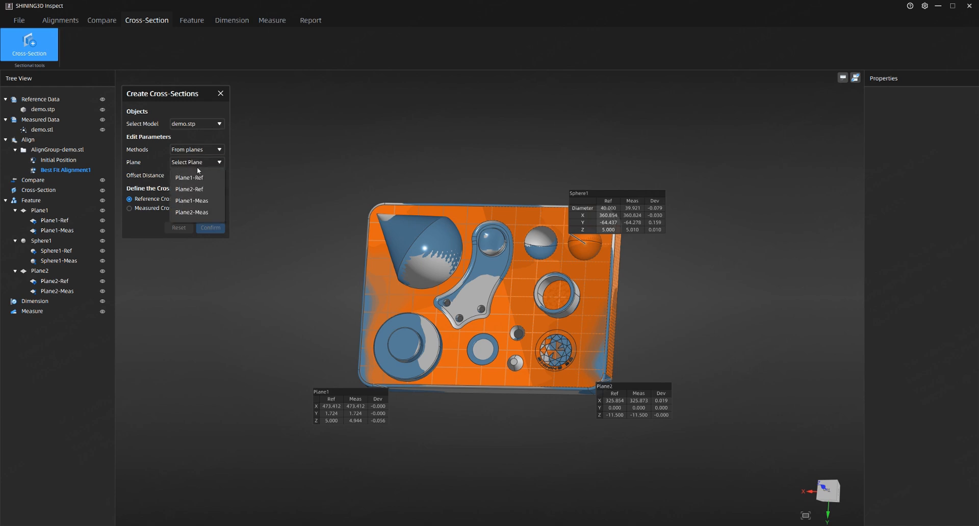
pyautogui.click(197, 178)
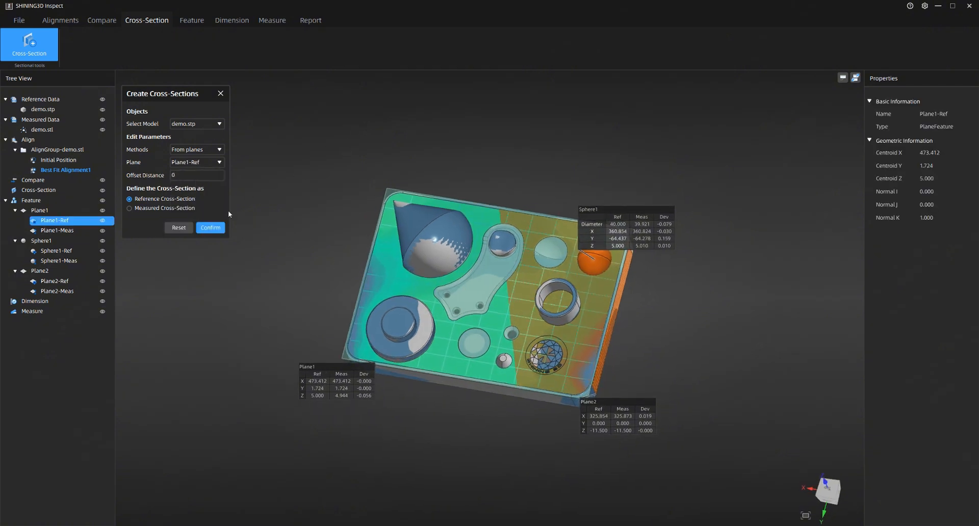
pyautogui.click(213, 228)
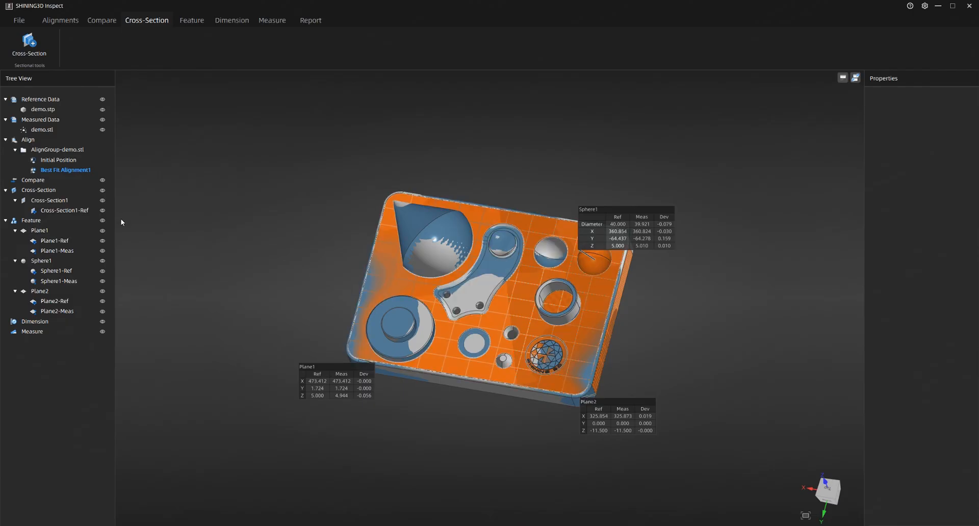
# Extract the measured cross-section for Cross-Section1 from demo.stl.
pyautogui.click(50, 200)
pyautogui.rightClick(79, 197)
pyautogui.moveTo(99, 201)
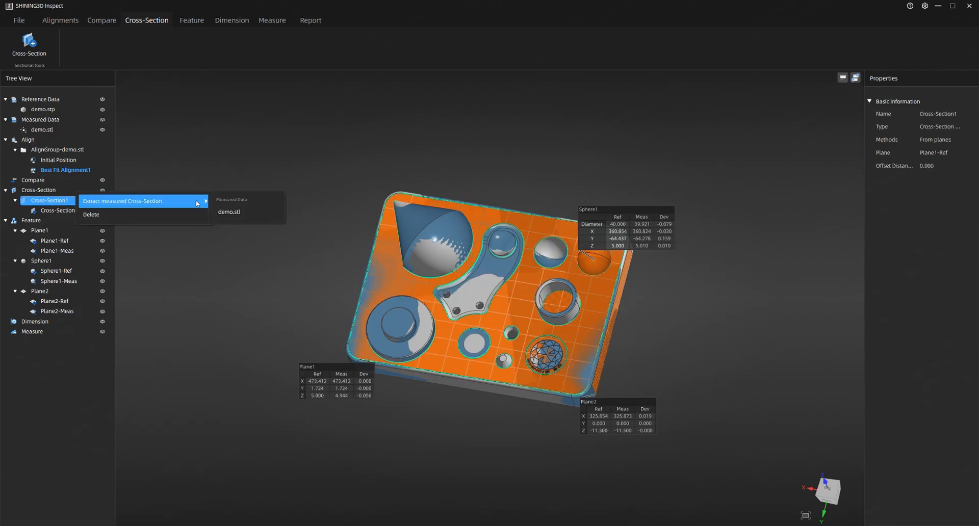
pyautogui.click(220, 211)
pyautogui.click(205, 147)
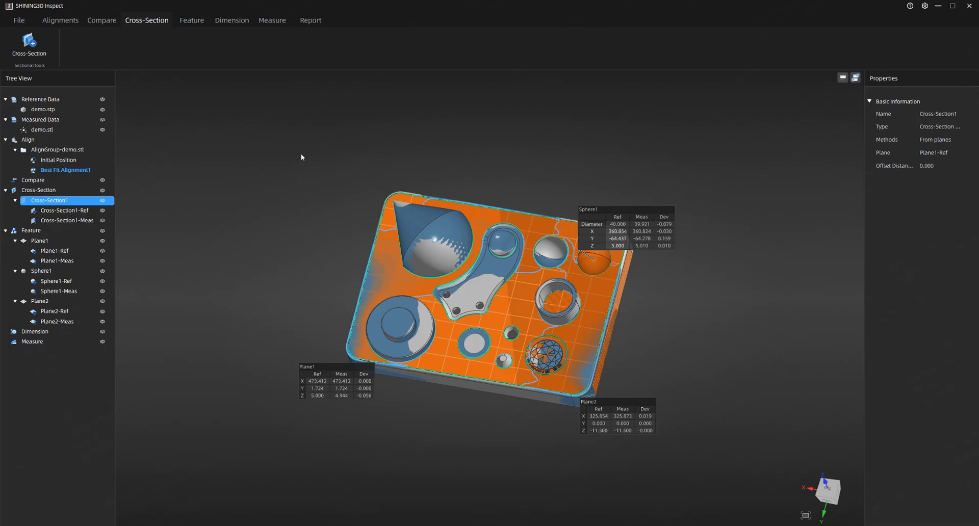
# Open 2D Compare for Cross-Section1 and preview the comparison with Whisker Multiplier left off.
pyautogui.click(86, 25)
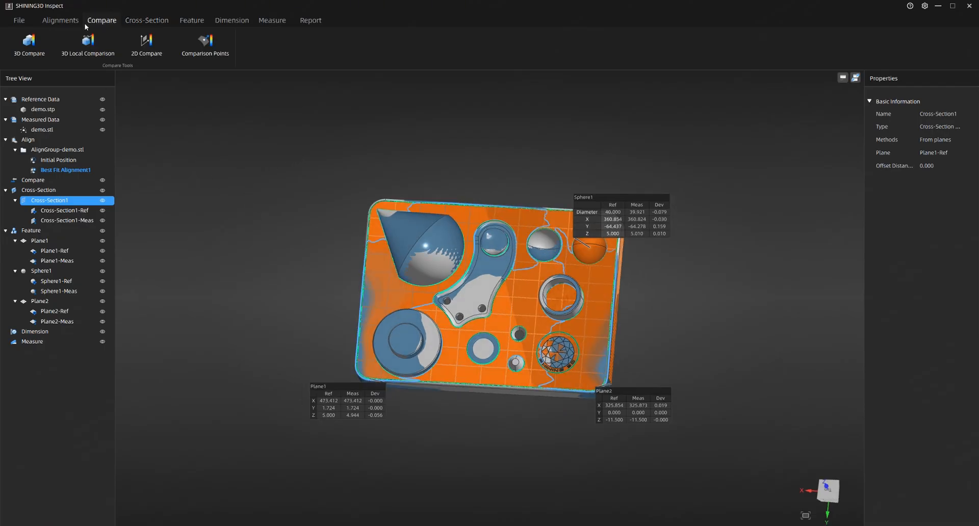
pyautogui.click(143, 46)
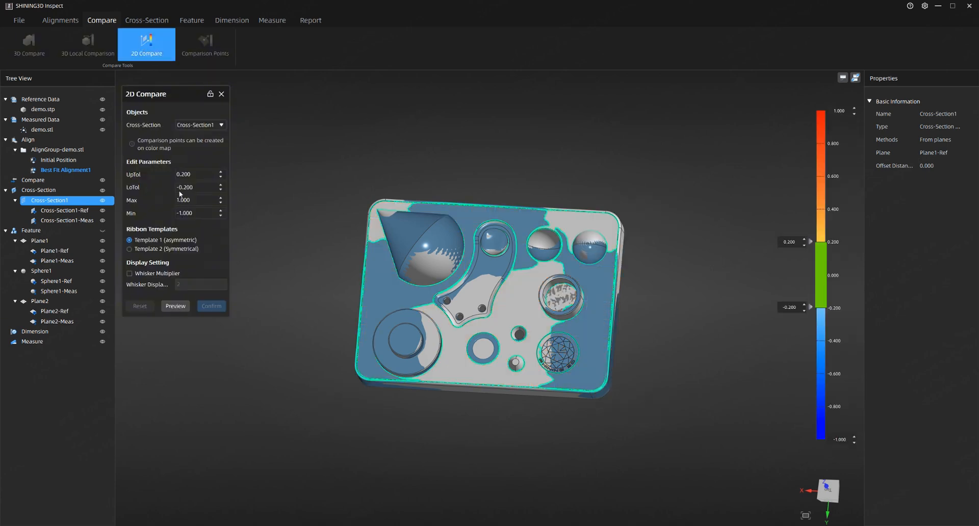
pyautogui.moveTo(308, 303); pyautogui.dragTo(354, 304, button='middle')
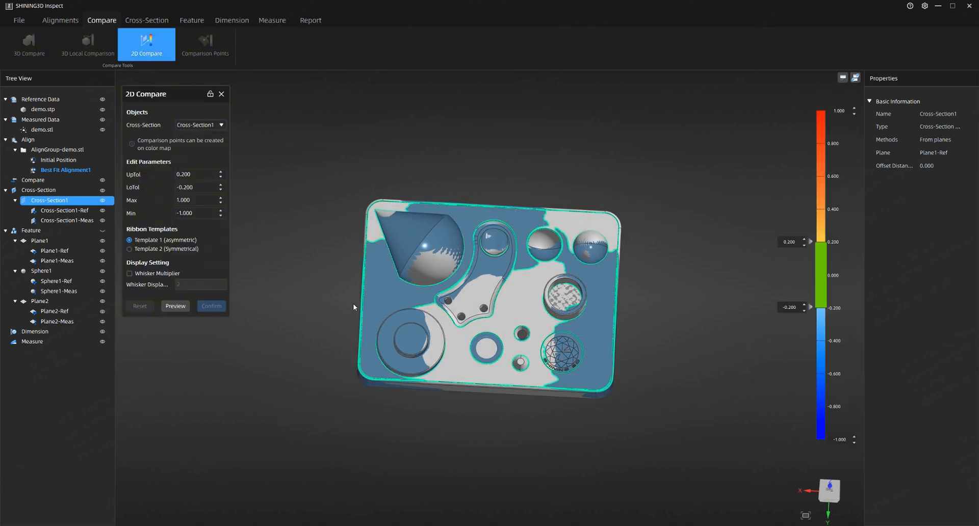
pyautogui.click(155, 274)
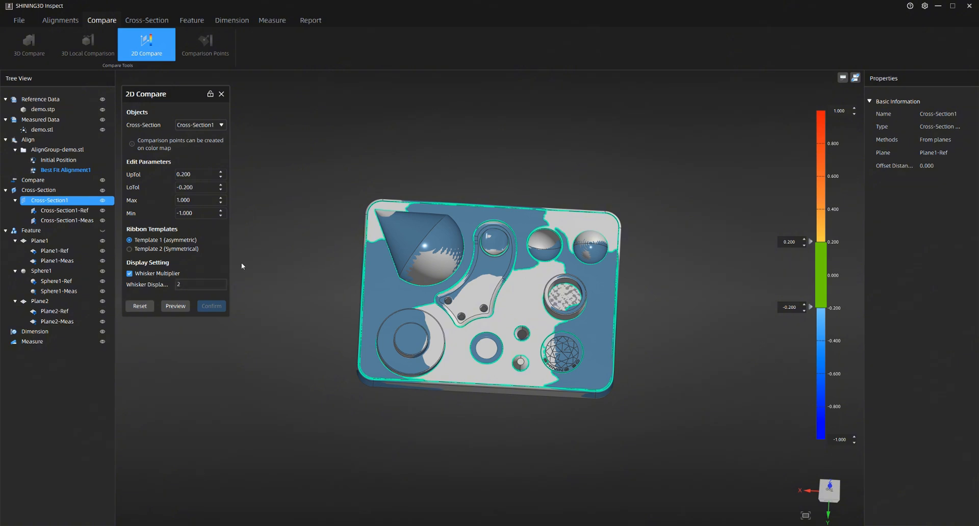
pyautogui.click(139, 275)
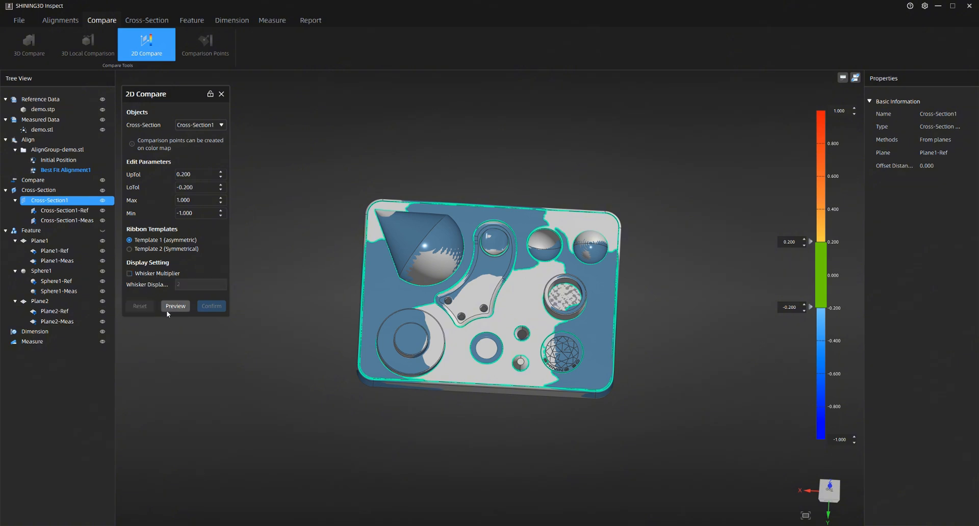
pyautogui.click(176, 306)
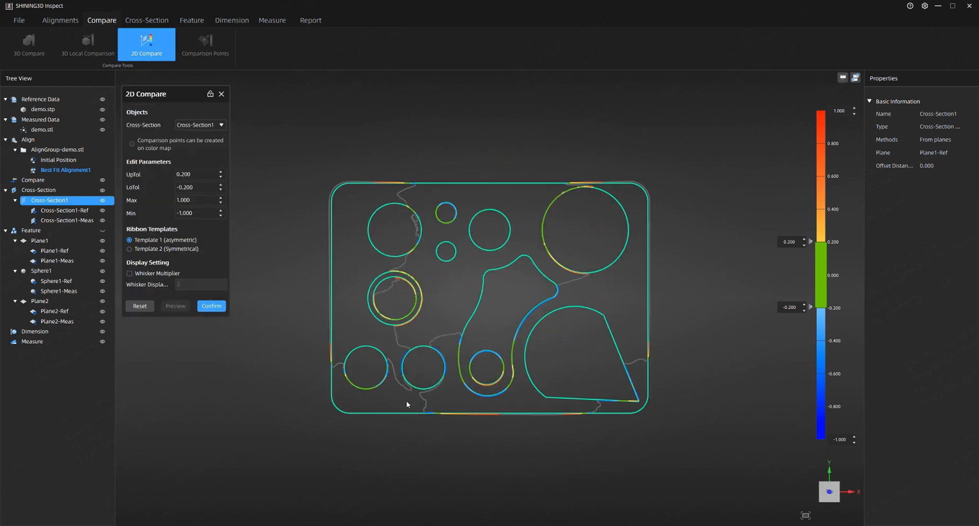
# Add 2D annotation points on the outline's bottom edge and on the inner slot curve, repositioning a label.
pyautogui.click(468, 440)
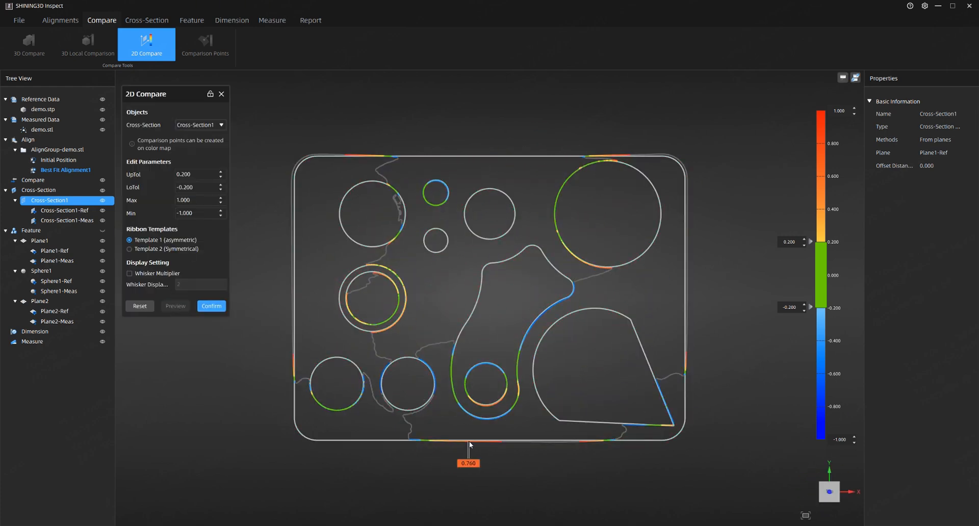
pyautogui.click(517, 383)
pyautogui.moveTo(518, 405); pyautogui.dragTo(497, 366)
pyautogui.click(497, 369)
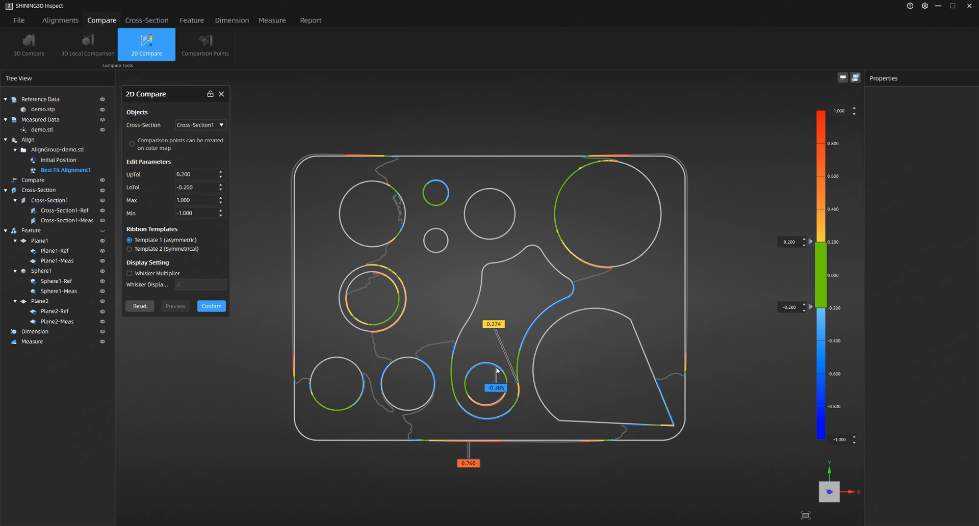
# Add annotation points along the outline's top edge and confirm the 2D comparison.
pyautogui.click(370, 154)
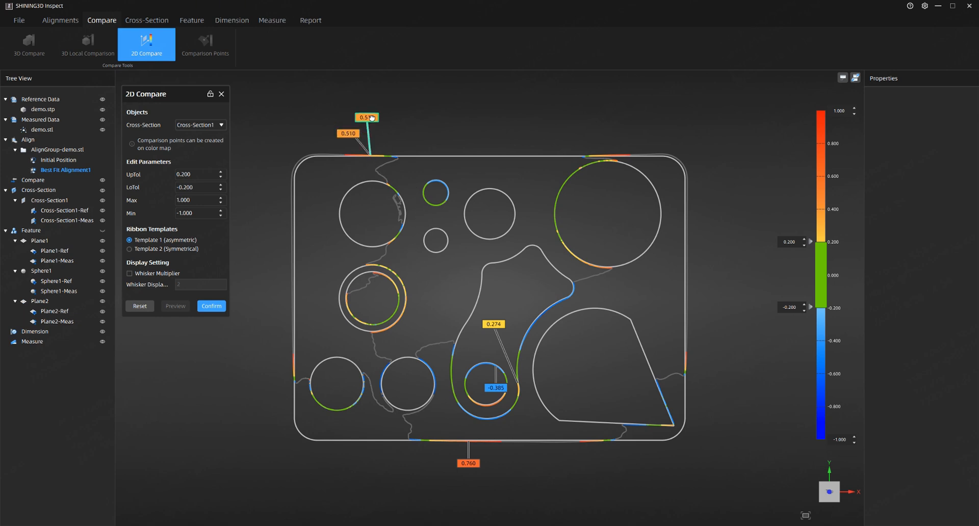
pyautogui.click(616, 159)
pyautogui.click(625, 152)
pyautogui.click(625, 156)
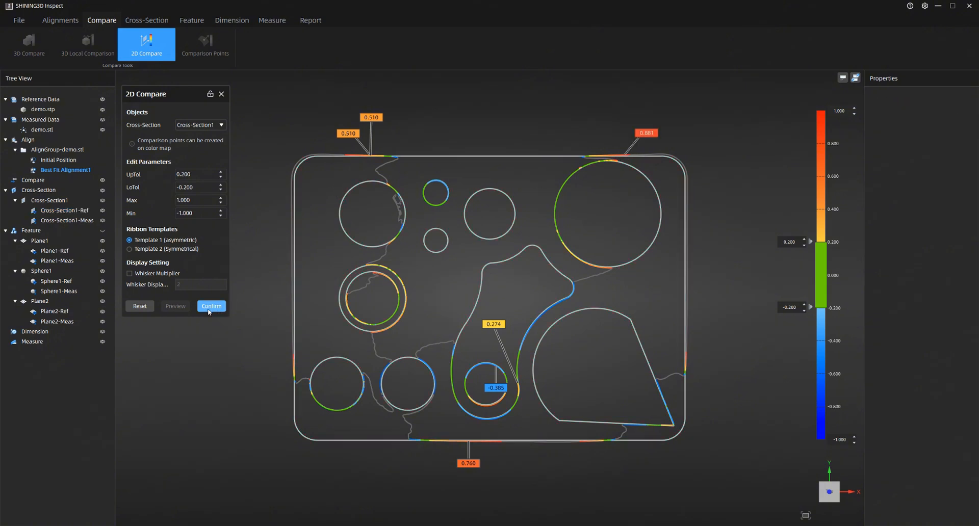
pyautogui.click(210, 306)
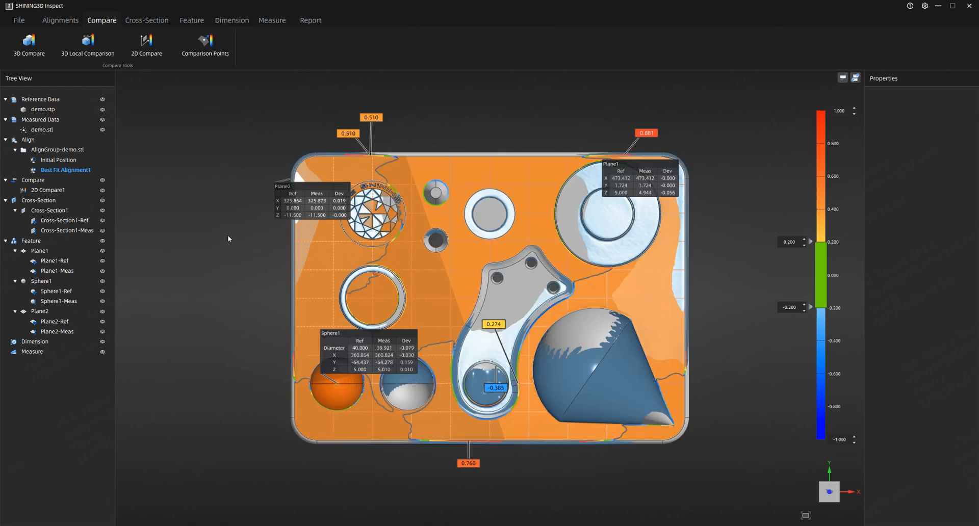